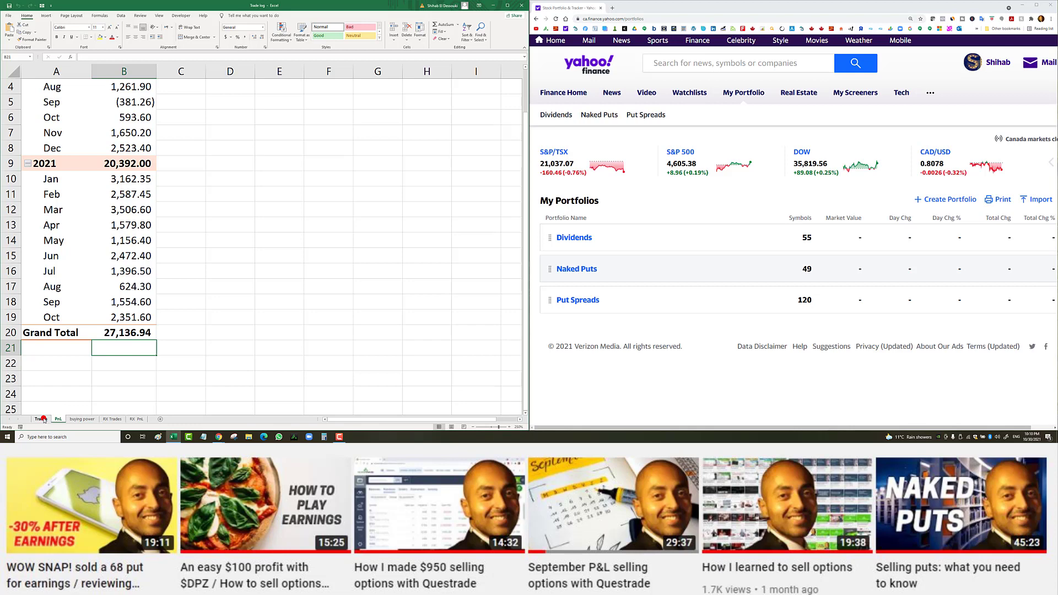
Step: Open the Trades sheet and look over the most recently closed trades and the first open ones
click(43, 420)
click(339, 269)
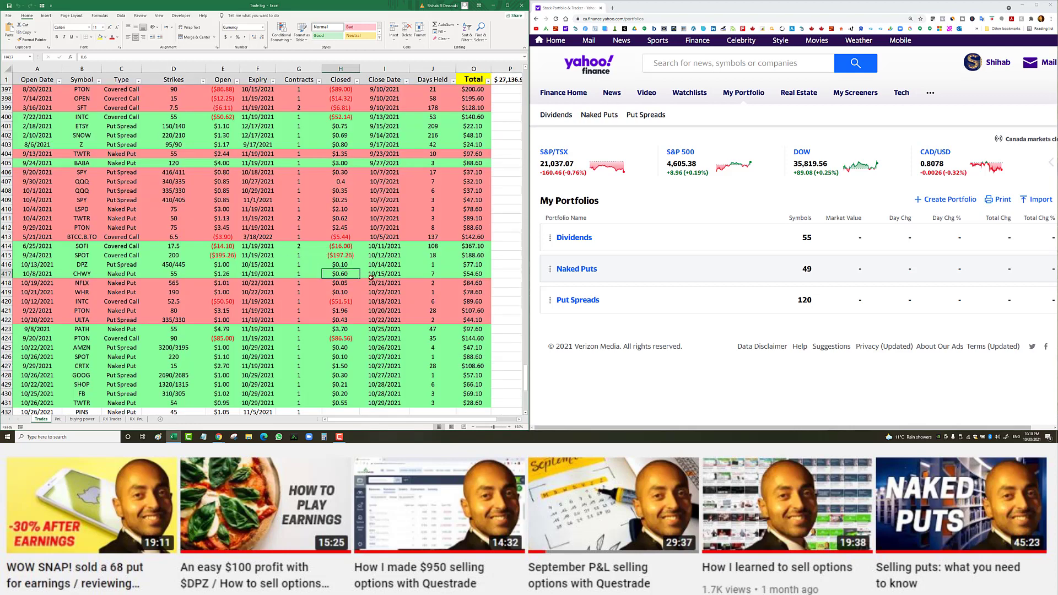
scroll(371, 282, down, 2)
scroll(370, 281, down, 2)
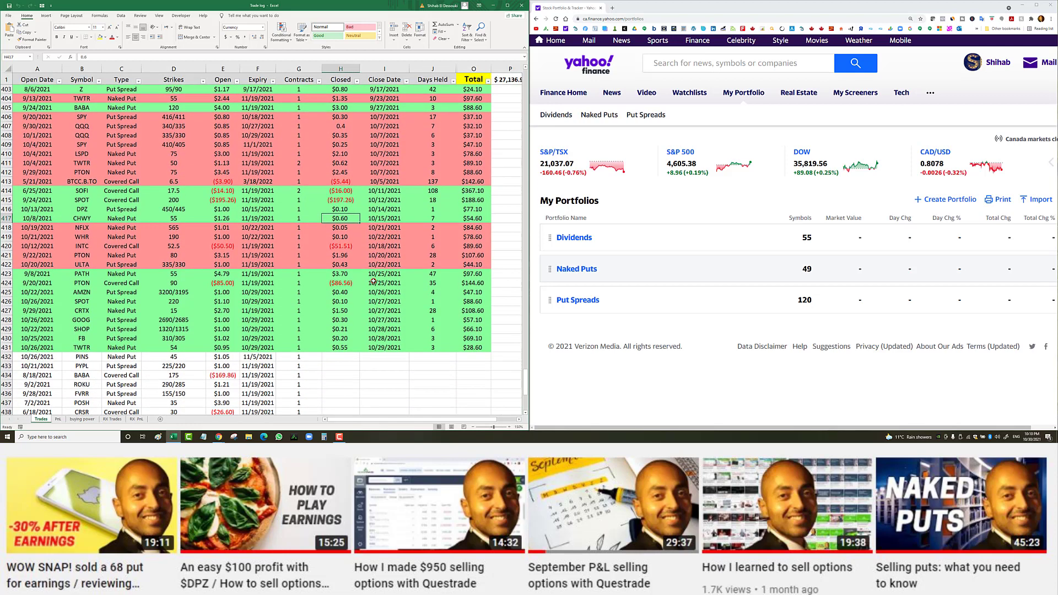
Step: On the PnL sheet, examine the 2021 monthly totals, comparing October with the earlier months
click(58, 419)
click(146, 317)
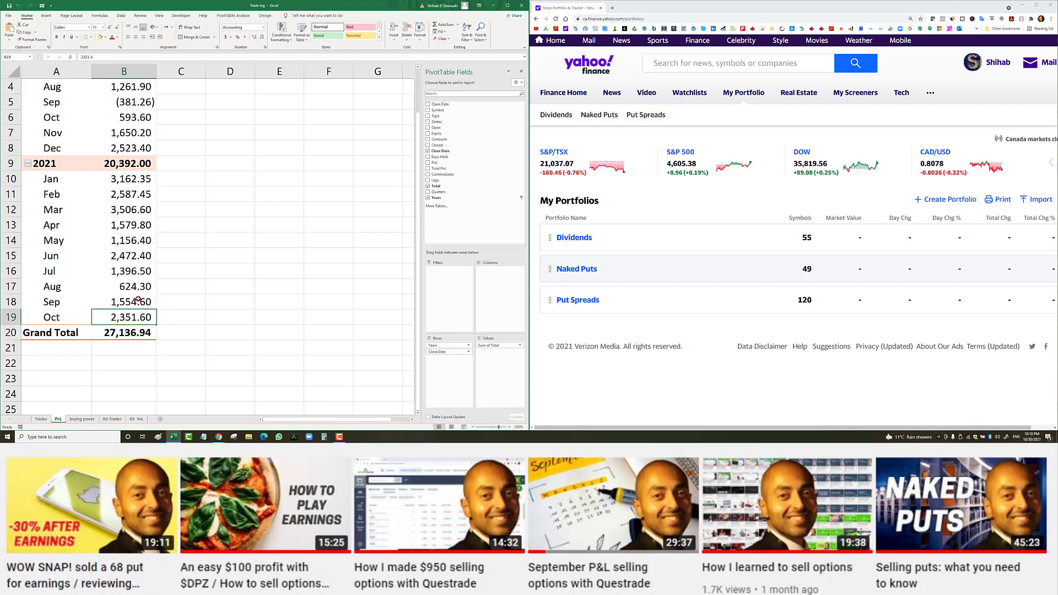
click(137, 299)
click(138, 287)
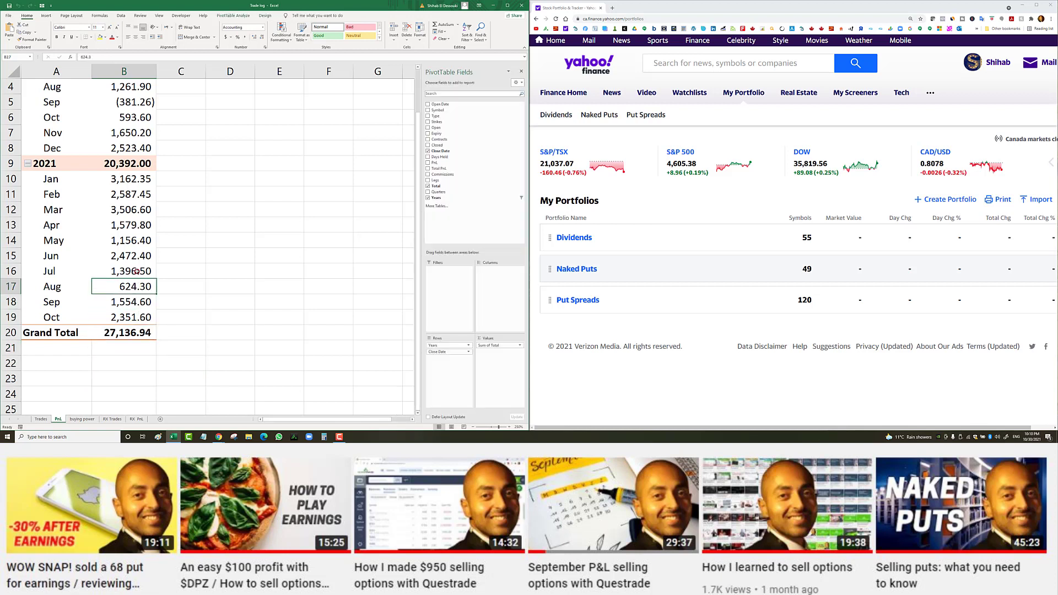
click(137, 272)
click(129, 258)
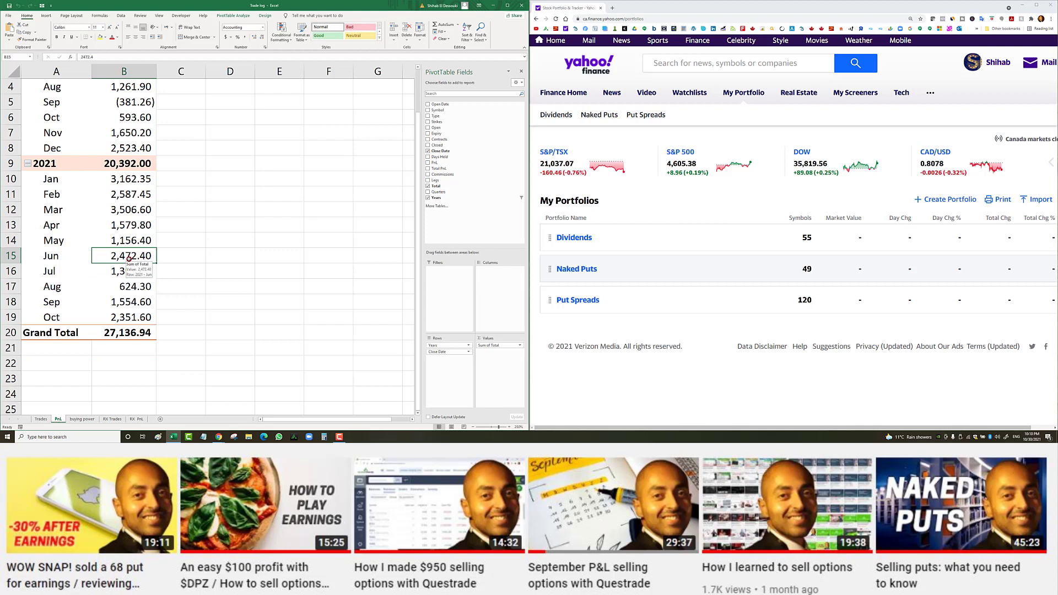
click(129, 238)
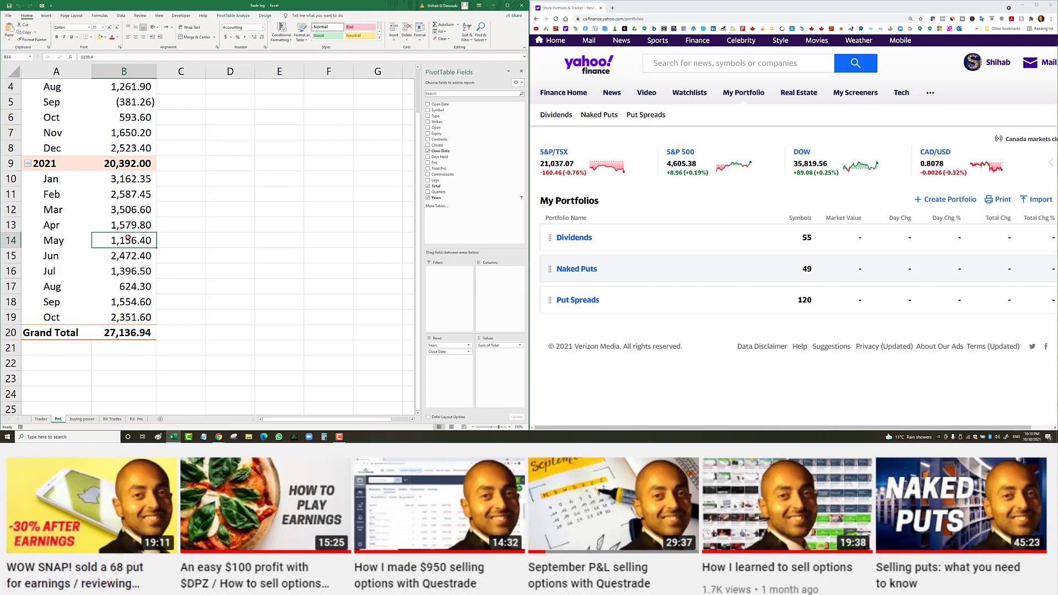
click(131, 184)
click(129, 196)
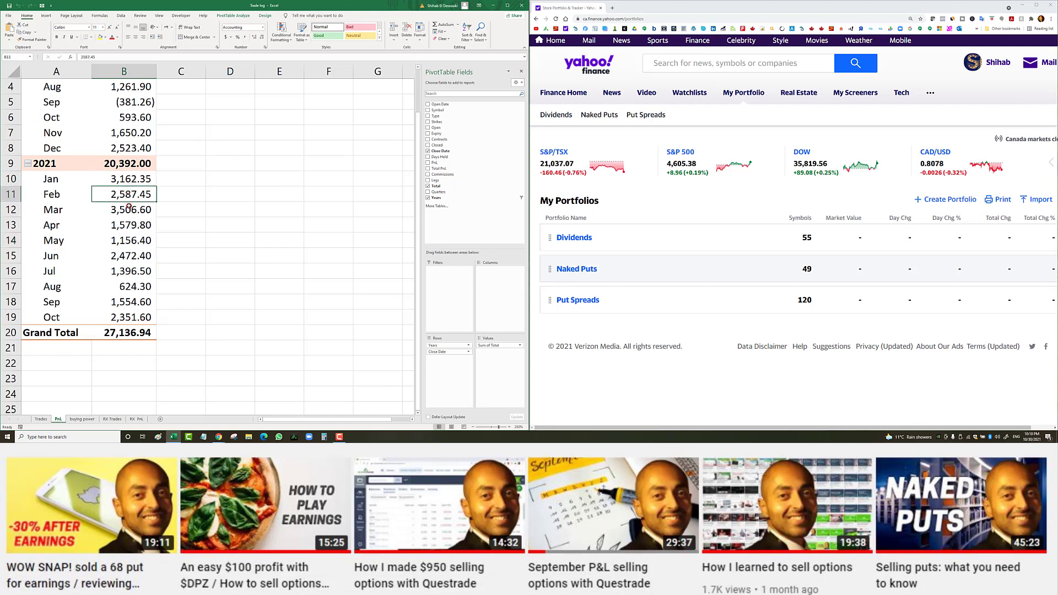
click(129, 207)
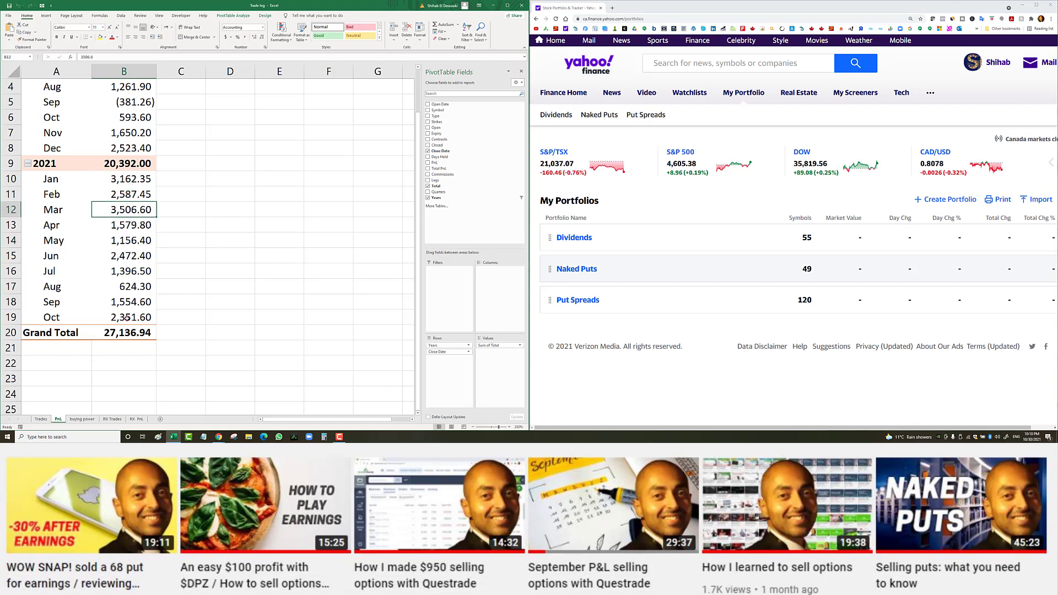
click(127, 318)
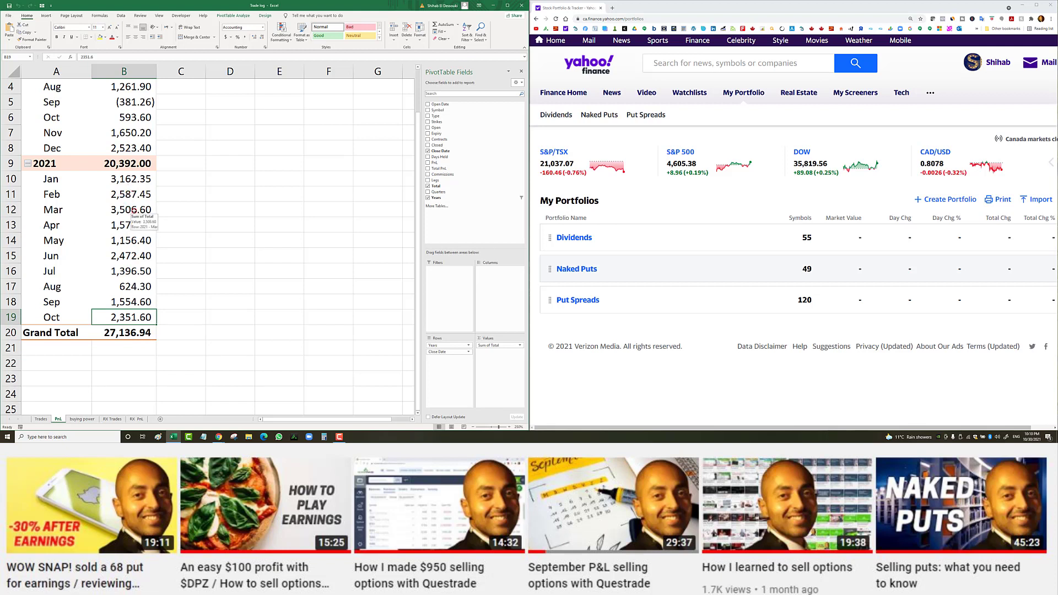
click(138, 197)
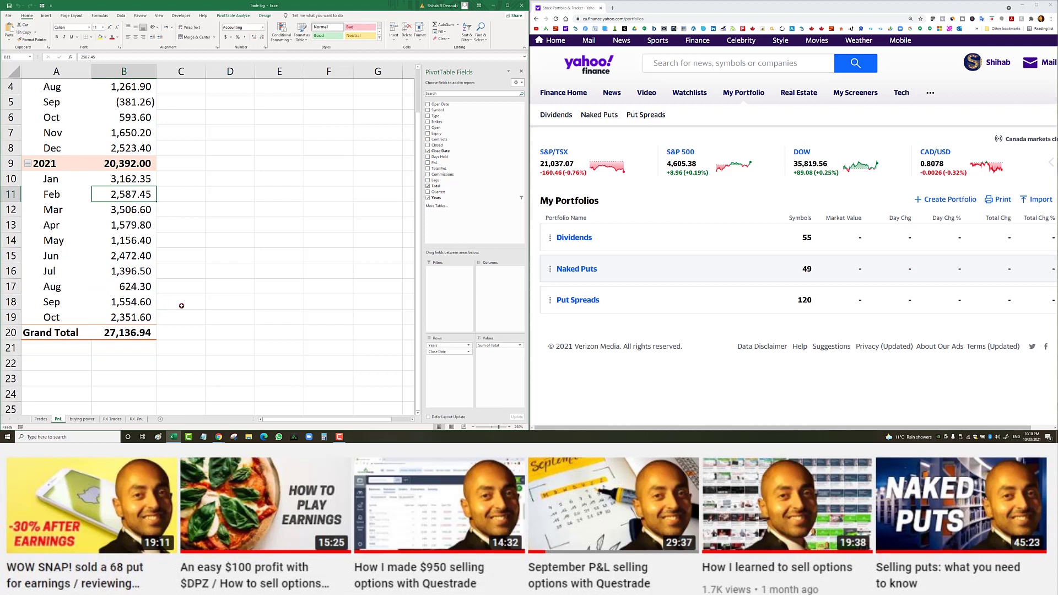
click(122, 320)
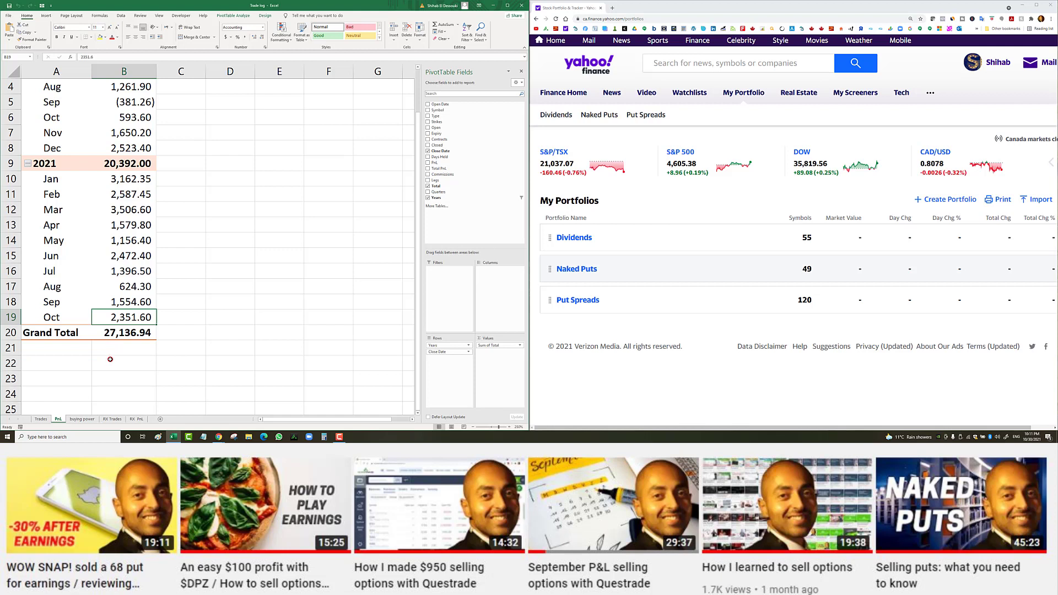
Step: On the Trades sheet, examine the strikes, opening and closing prices, and totals of the SPOT and SOFI covered calls closed in October
click(41, 419)
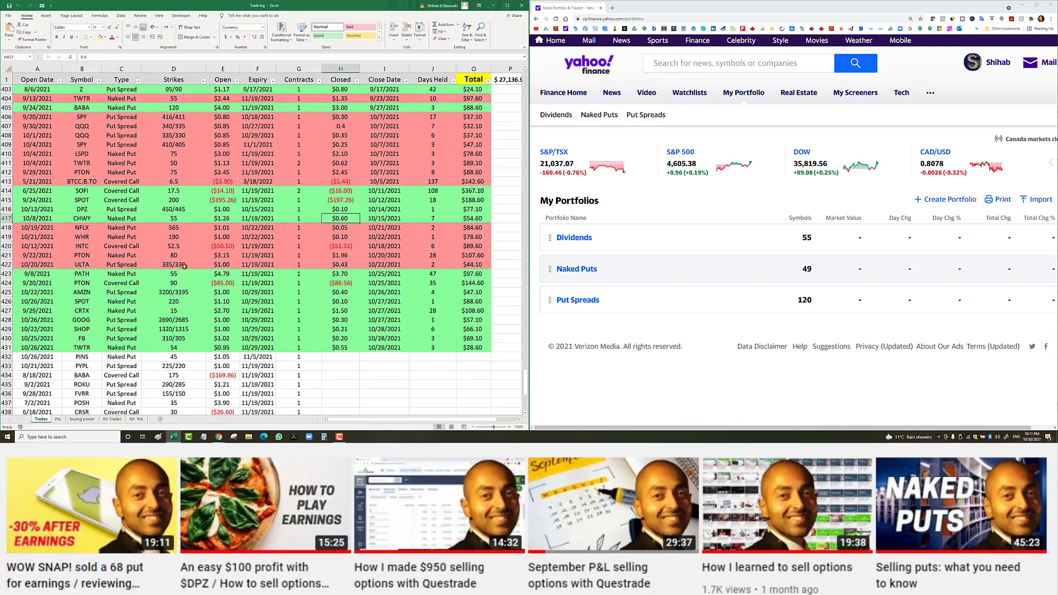
click(86, 200)
click(209, 200)
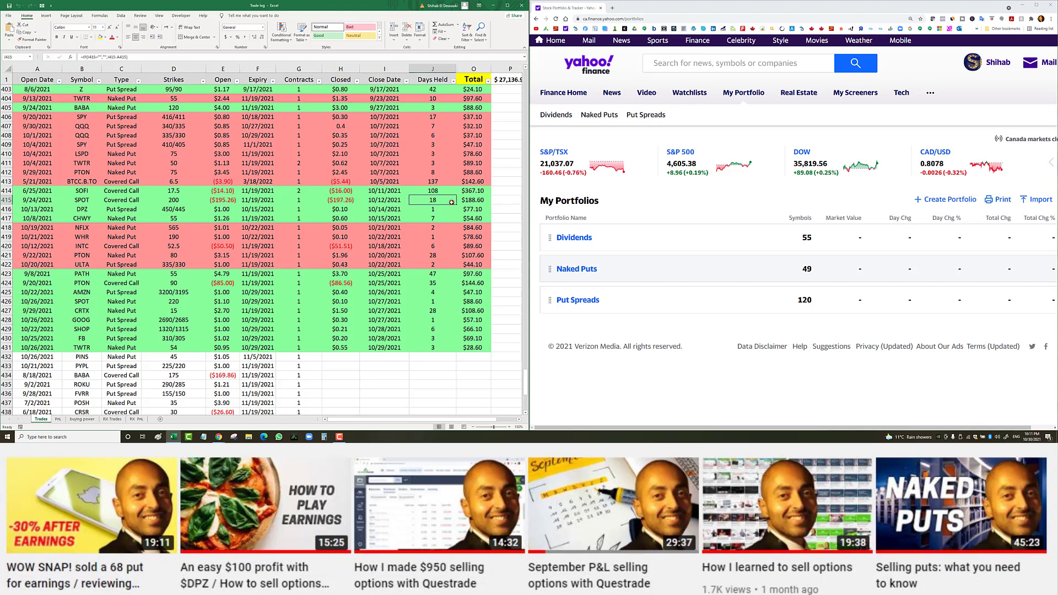
click(473, 202)
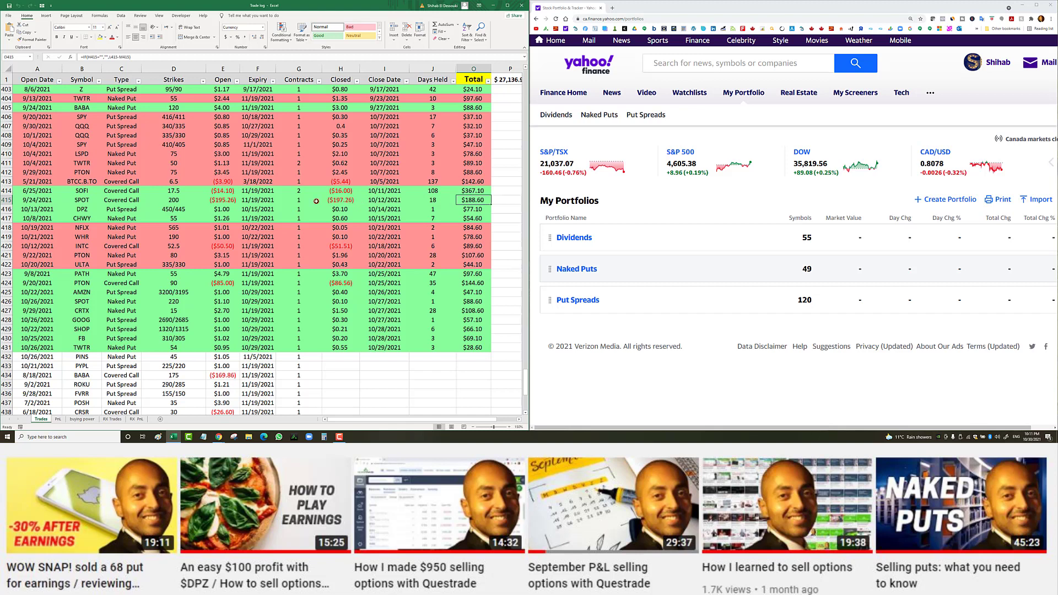
click(231, 201)
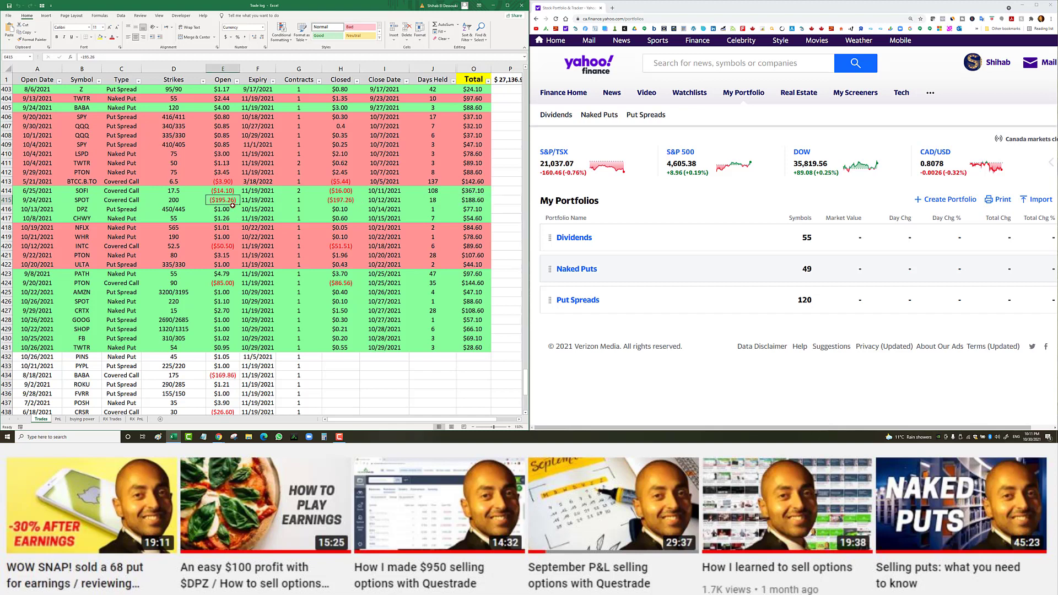
click(468, 202)
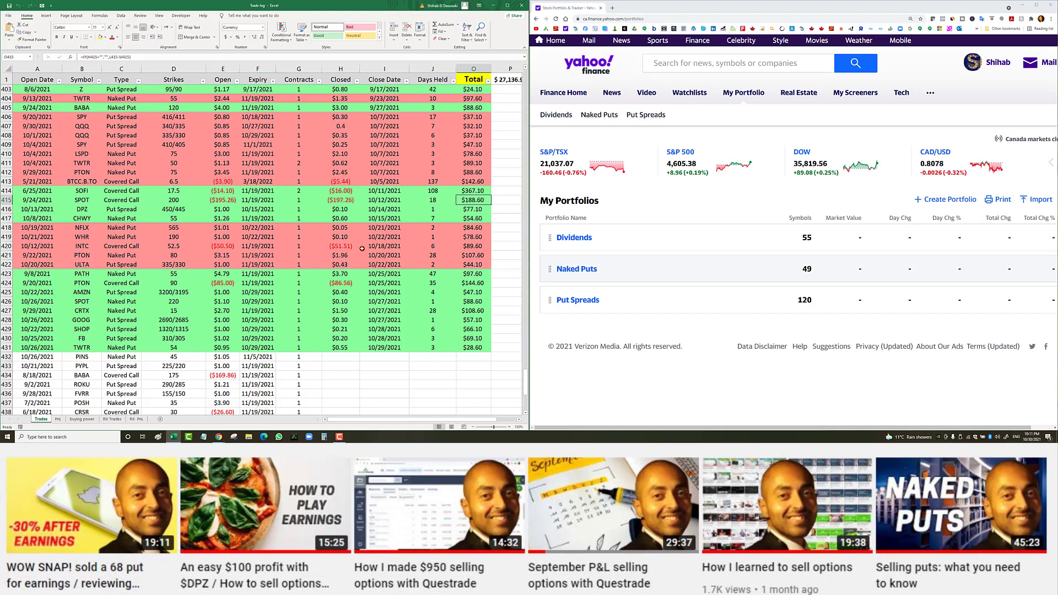
click(478, 191)
click(348, 191)
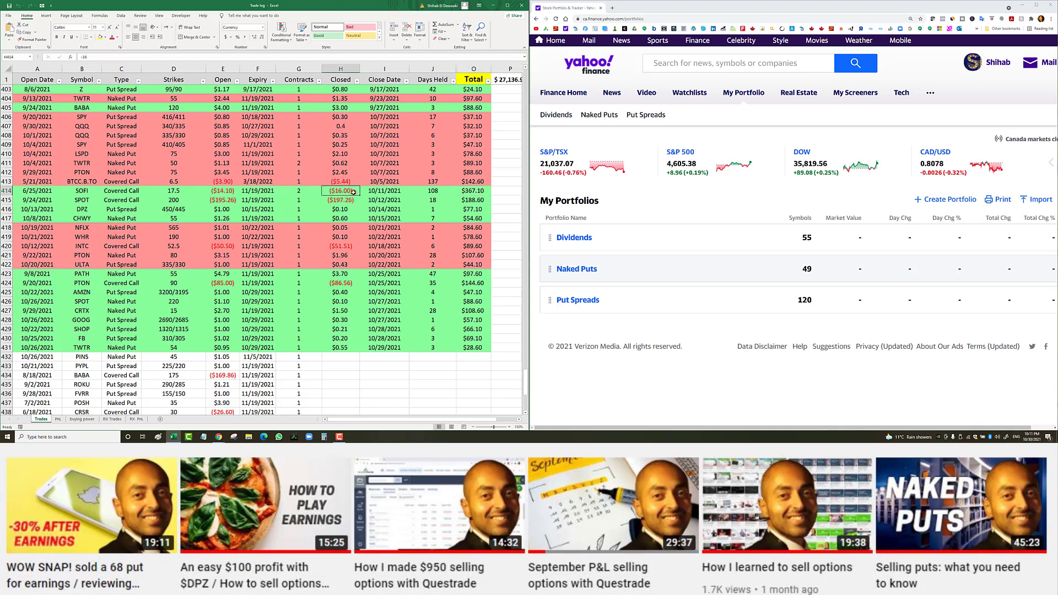
click(179, 191)
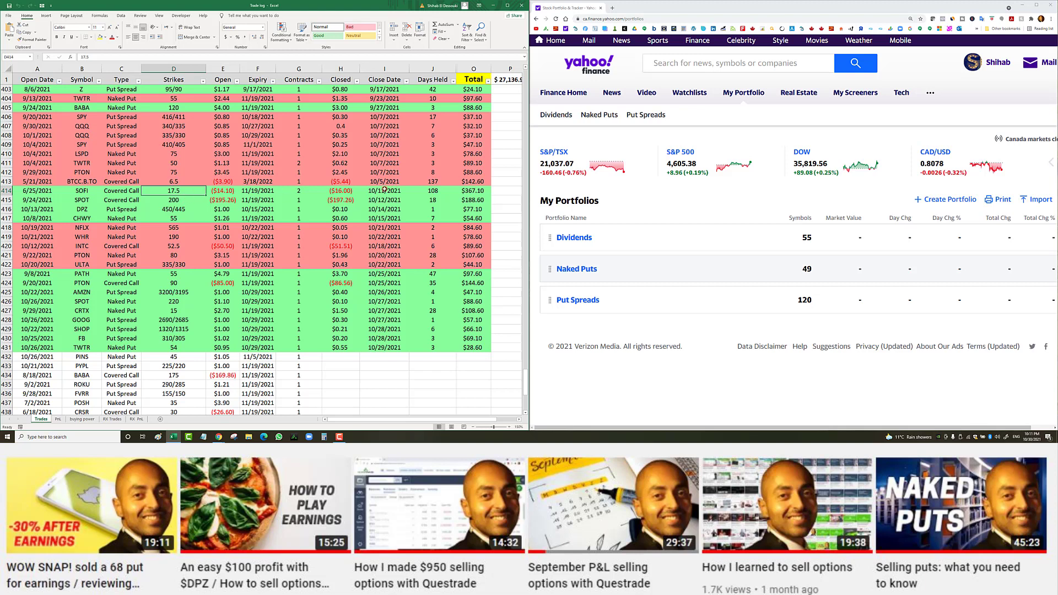
click(347, 191)
click(483, 192)
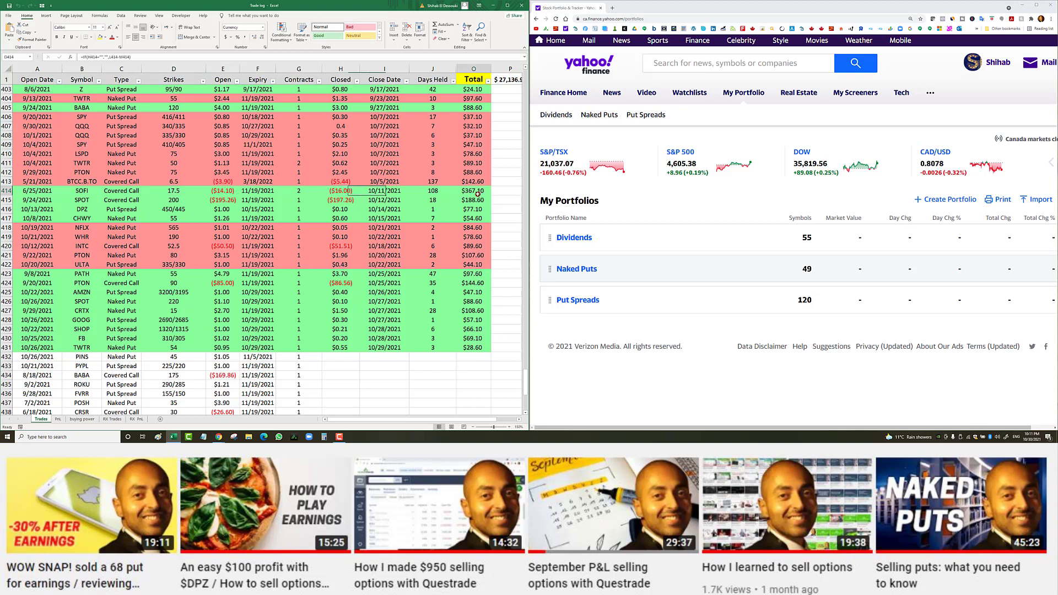
Step: Try a closing price of -17.5 for the SOFI covered call in row 414, and restore it to -16
click(345, 192)
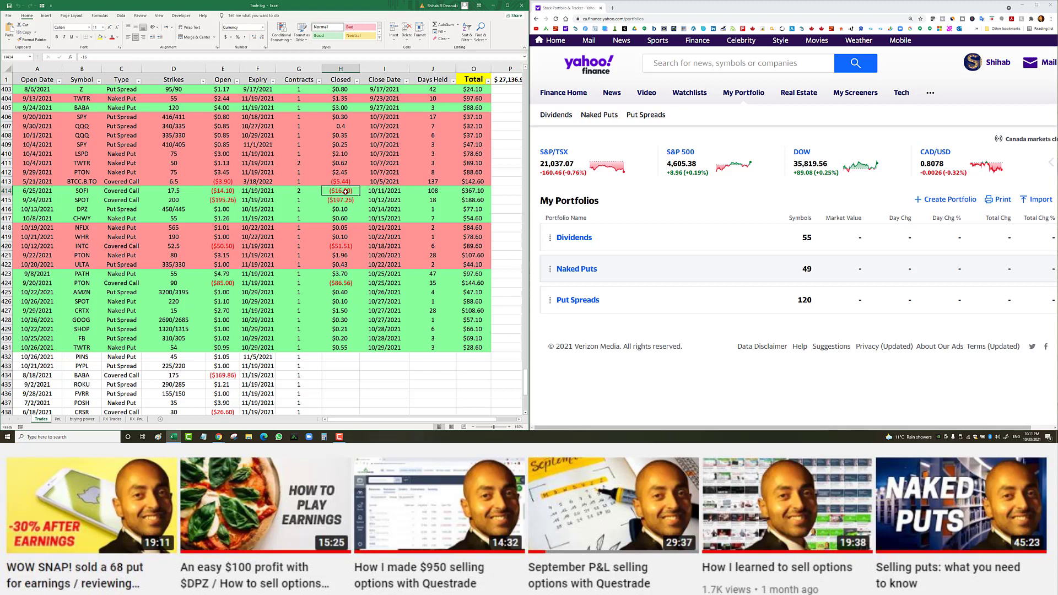
text(-17.5)
key(Return)
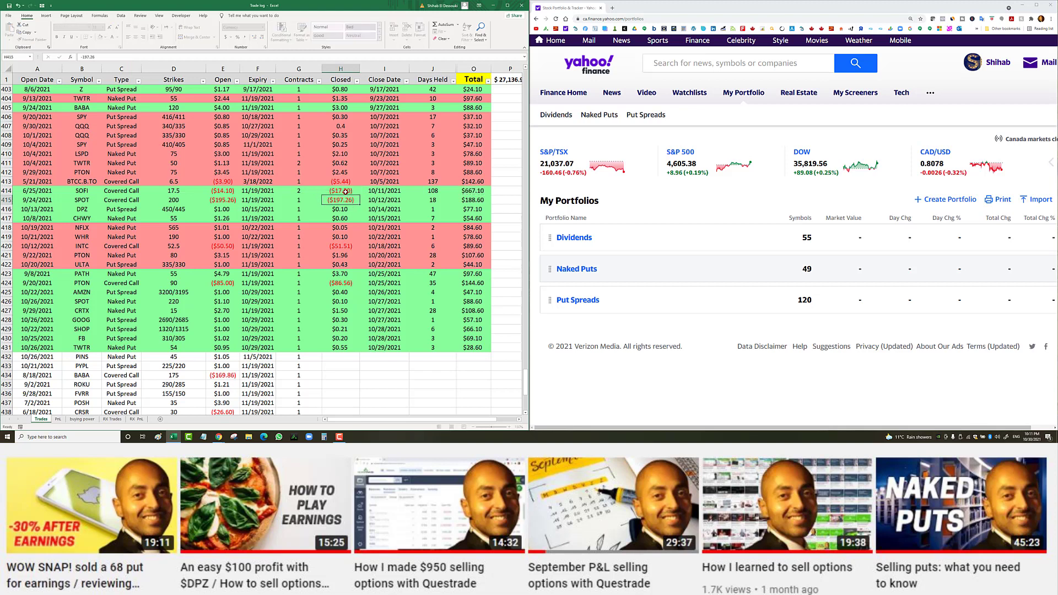
click(346, 192)
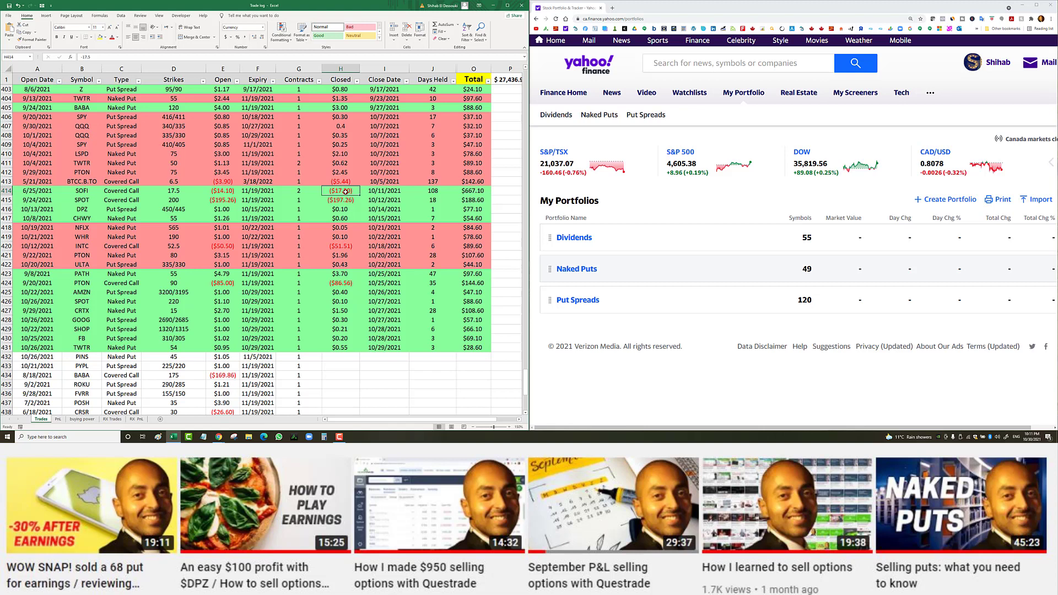
text(-)
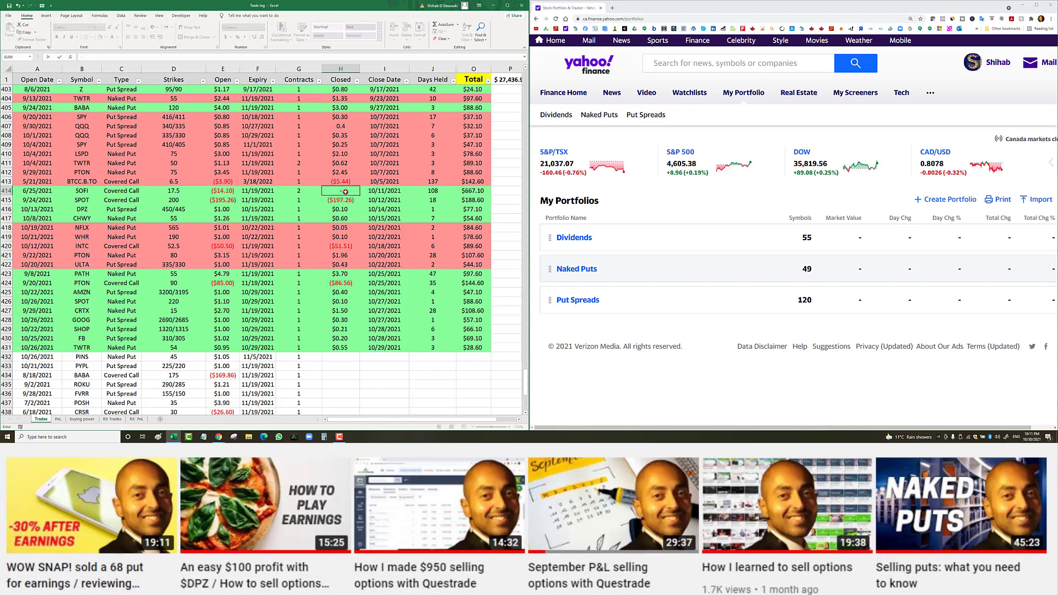
text(16)
key(Return)
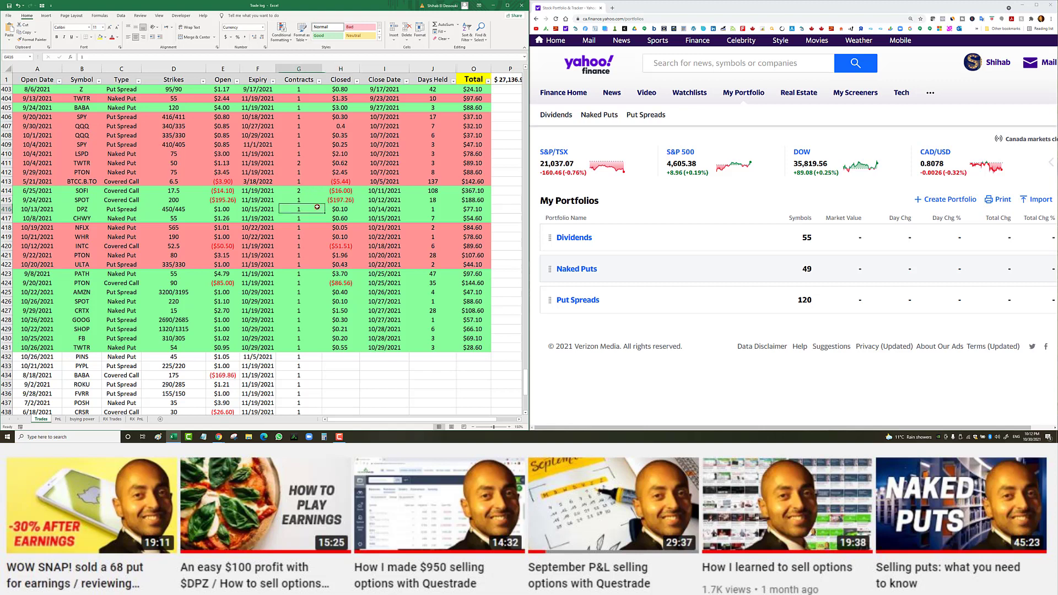
Step: Select the October close dates of the closed trades in rows 406 to 431
click(353, 358)
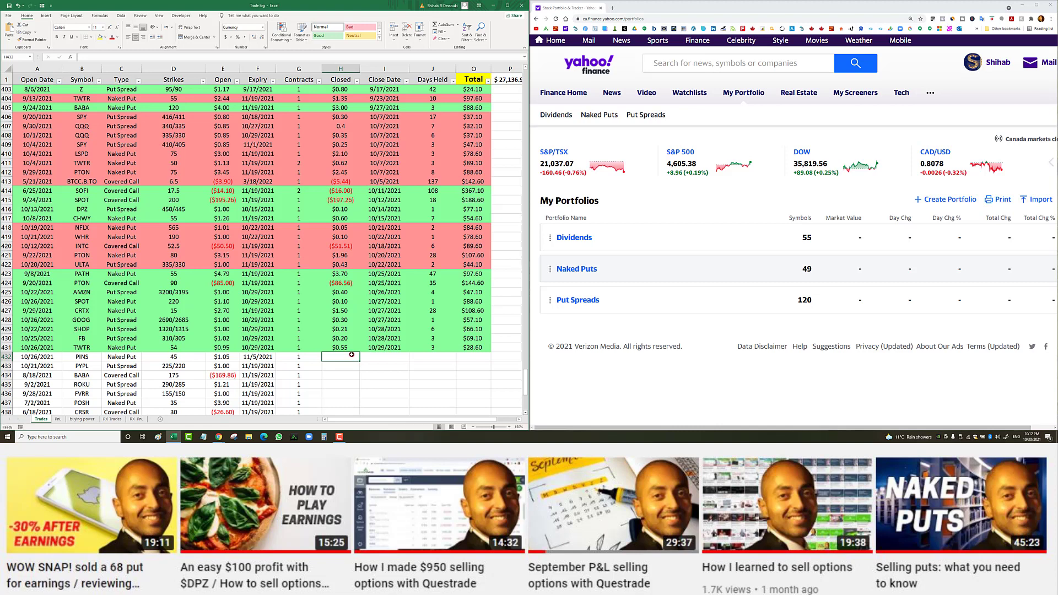
click(182, 272)
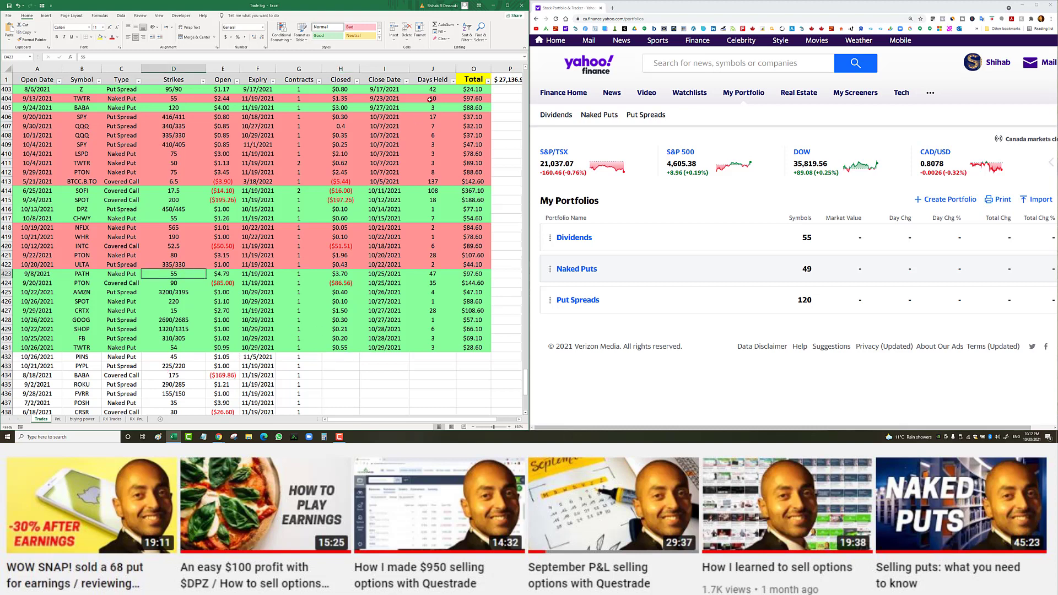
scroll(390, 116, up, 1)
drag(386, 145, 384, 377)
scroll(273, 282, down, 5)
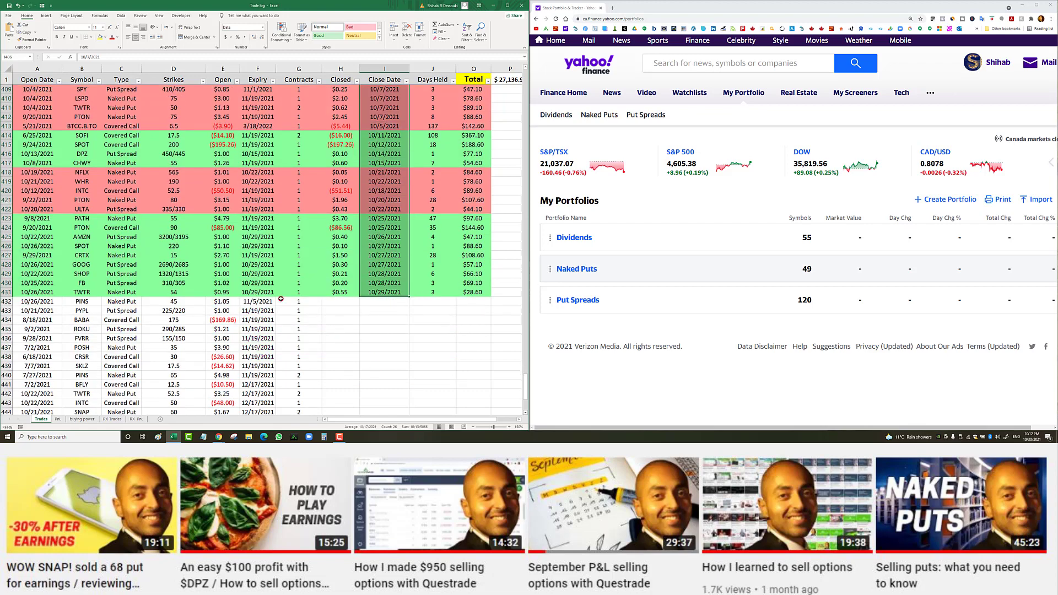
Step: Review the open trades from row 432 down by selecting their expiry dates and their opening prices through row 457
scroll(273, 282, down, 2)
drag(264, 190, 274, 385)
scroll(274, 385, down, 1)
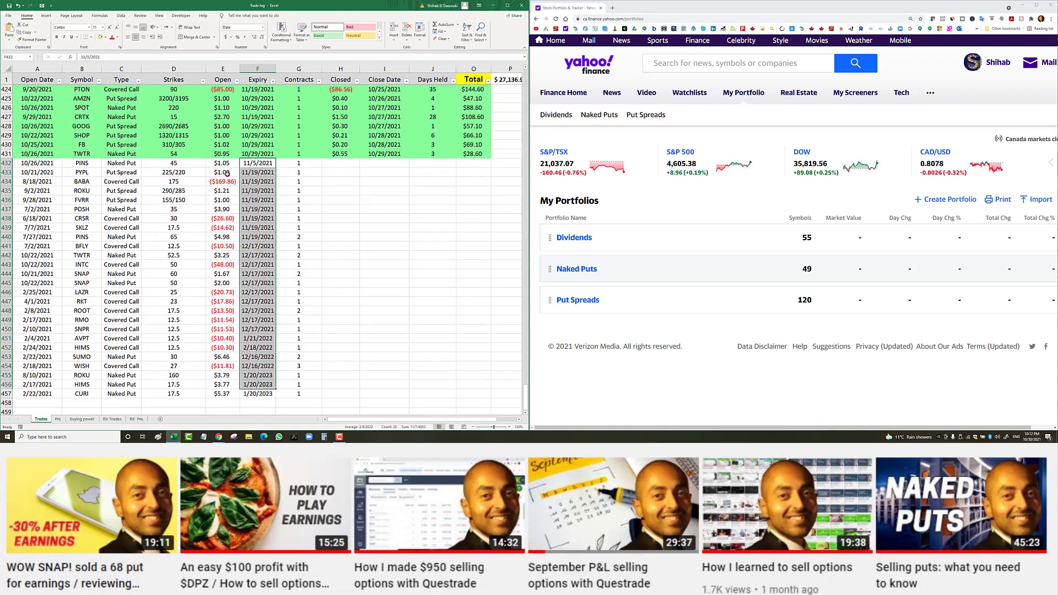
drag(227, 164, 228, 394)
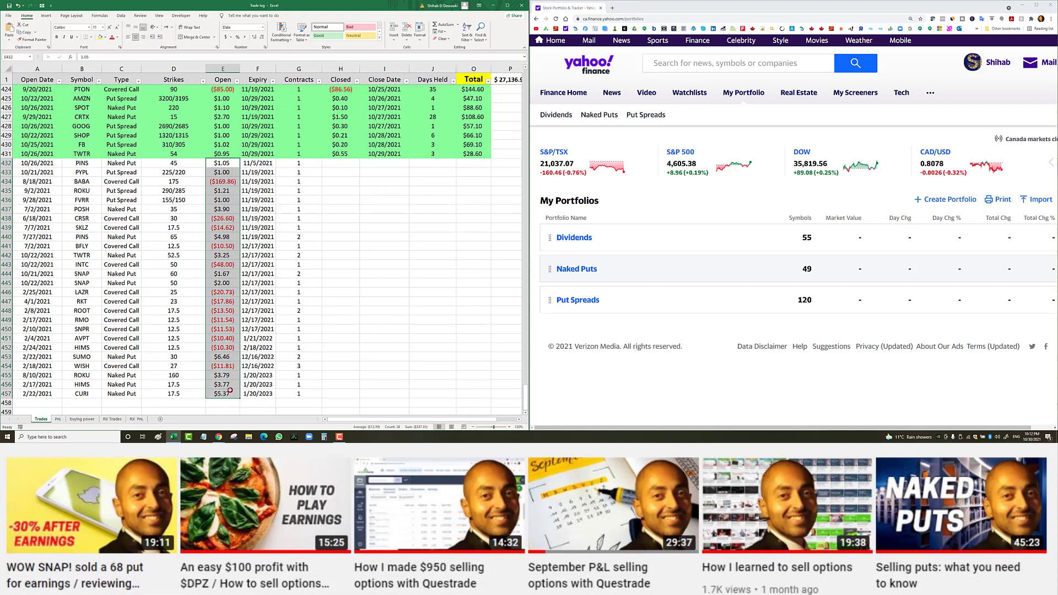
Step: Go back up to the closed October trades and select their close dates from row 406 through row 431
scroll(313, 376, up, 1)
scroll(313, 376, up, 3)
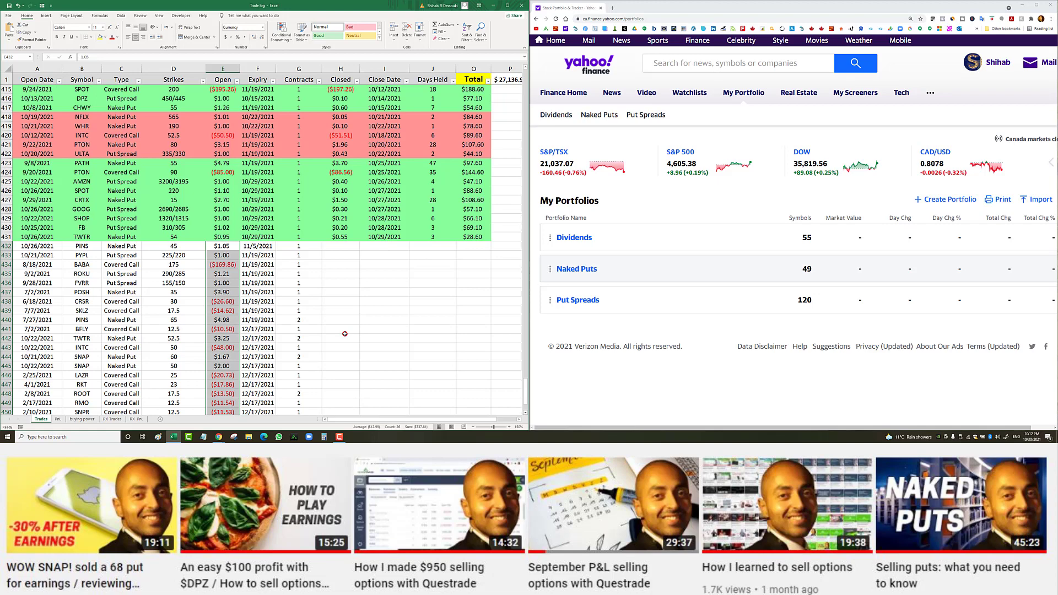
click(384, 321)
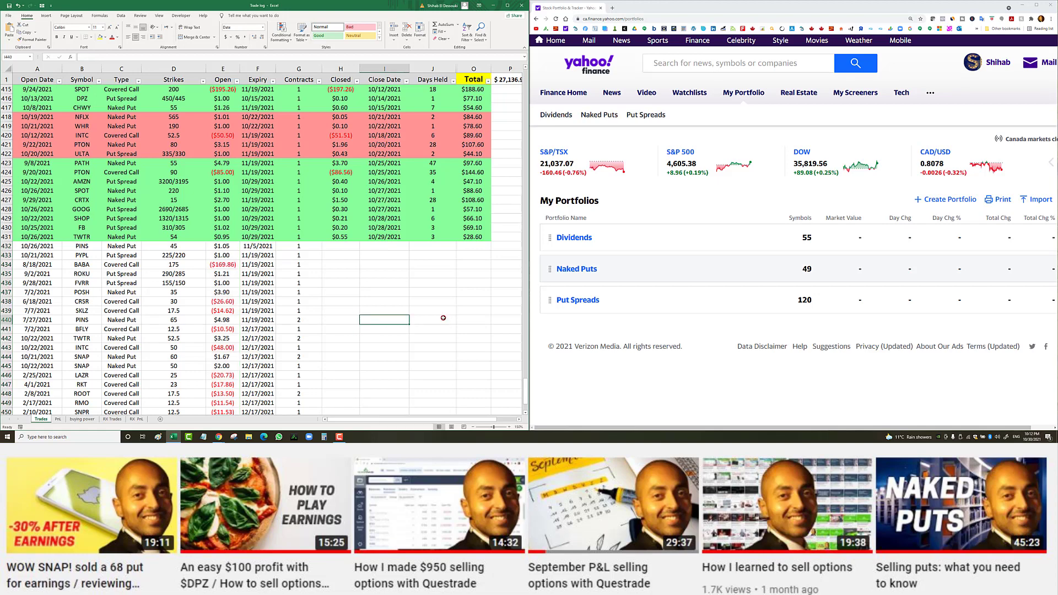
scroll(444, 317, up, 4)
click(385, 118)
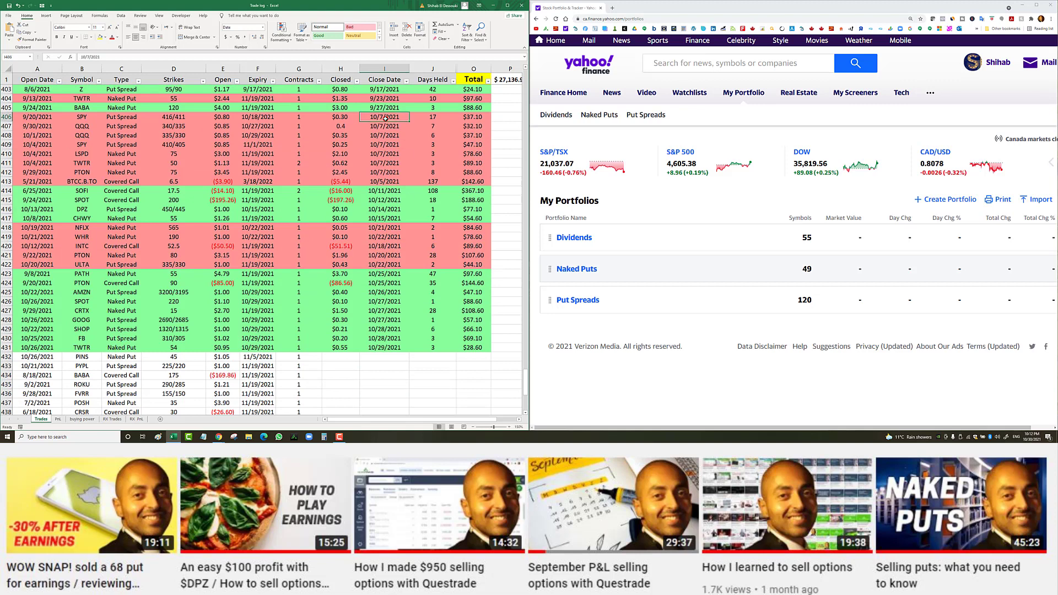
drag(372, 127, 382, 350)
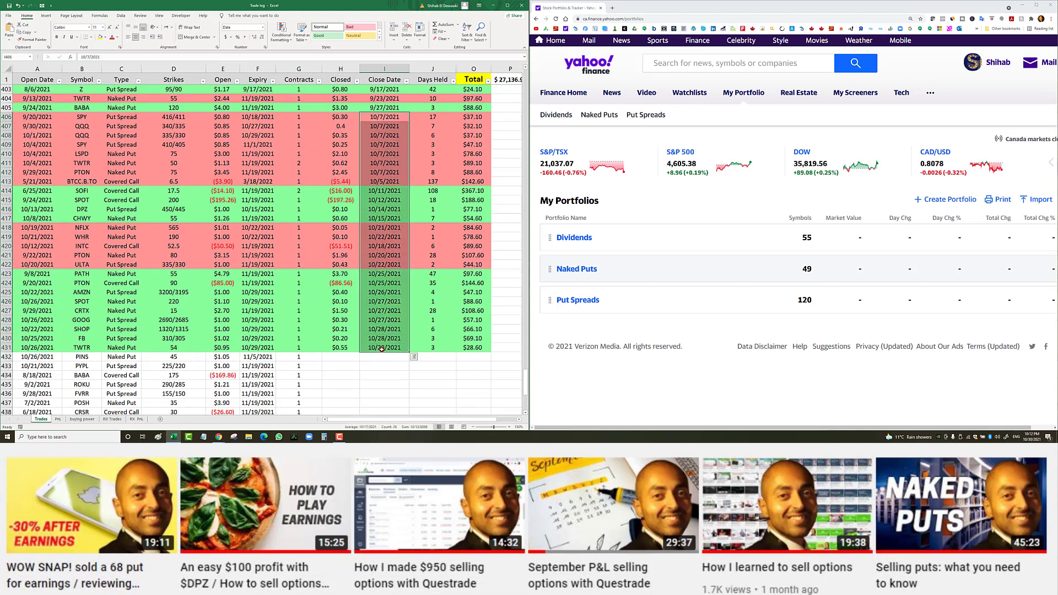
Step: Examine the SPY put spread in row 406, going through its open date, strikes, opening price and expiry
scroll(382, 349, up, 1)
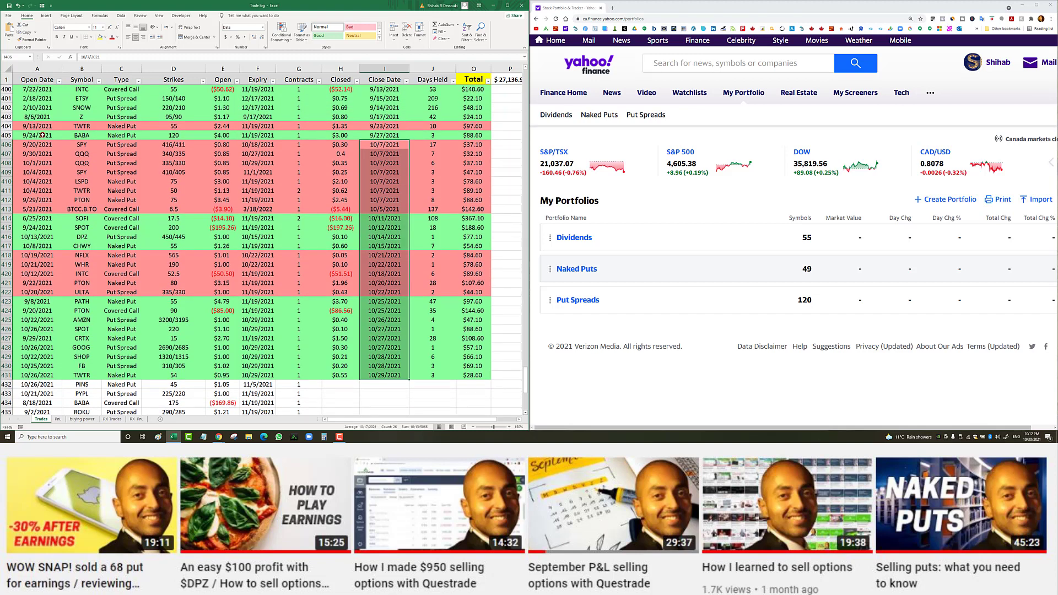
click(7, 145)
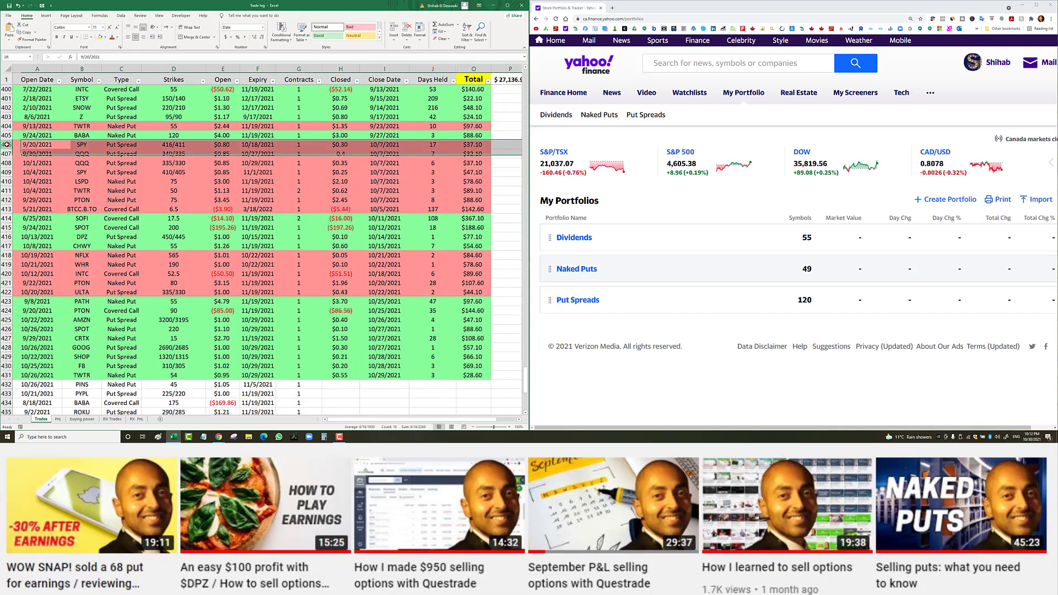
click(42, 145)
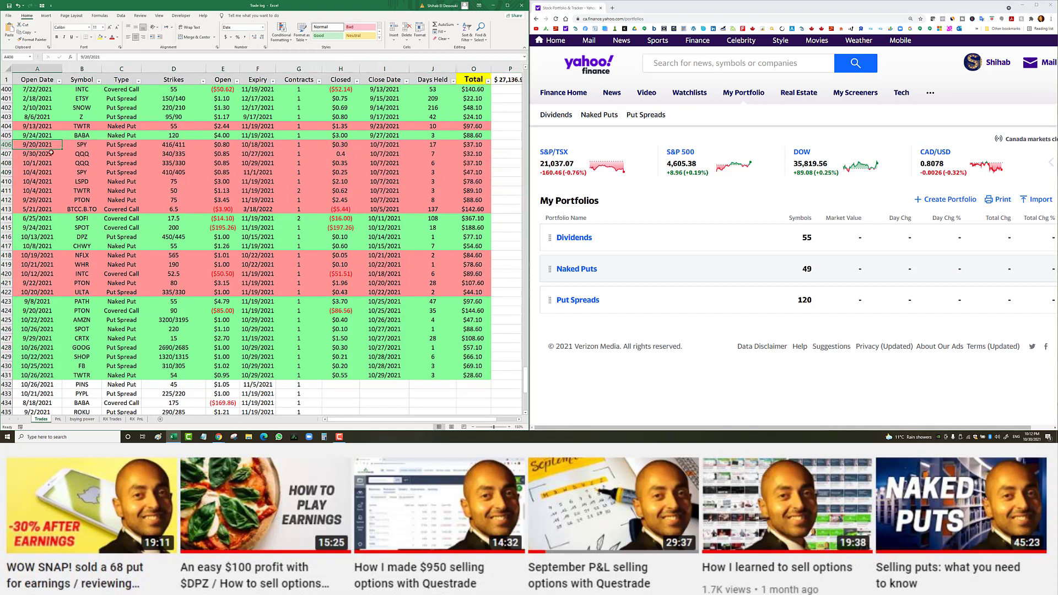
click(185, 146)
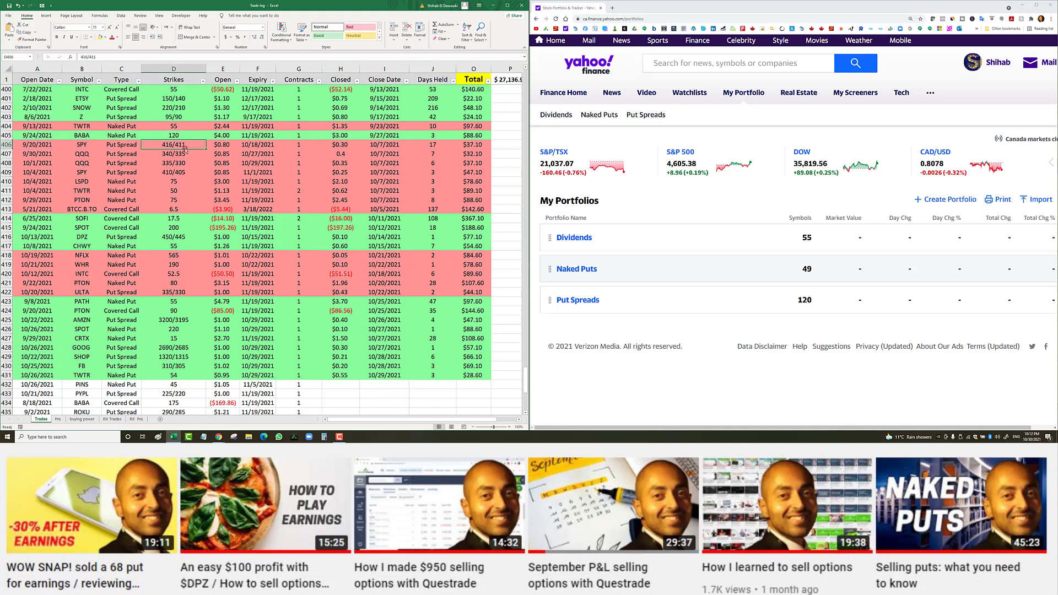
click(226, 146)
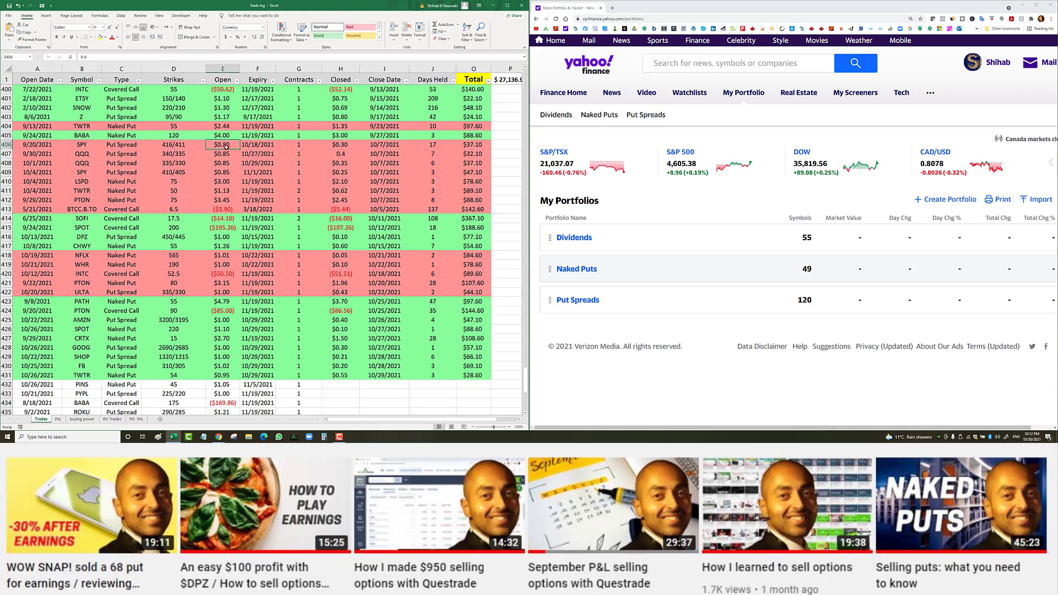
click(268, 145)
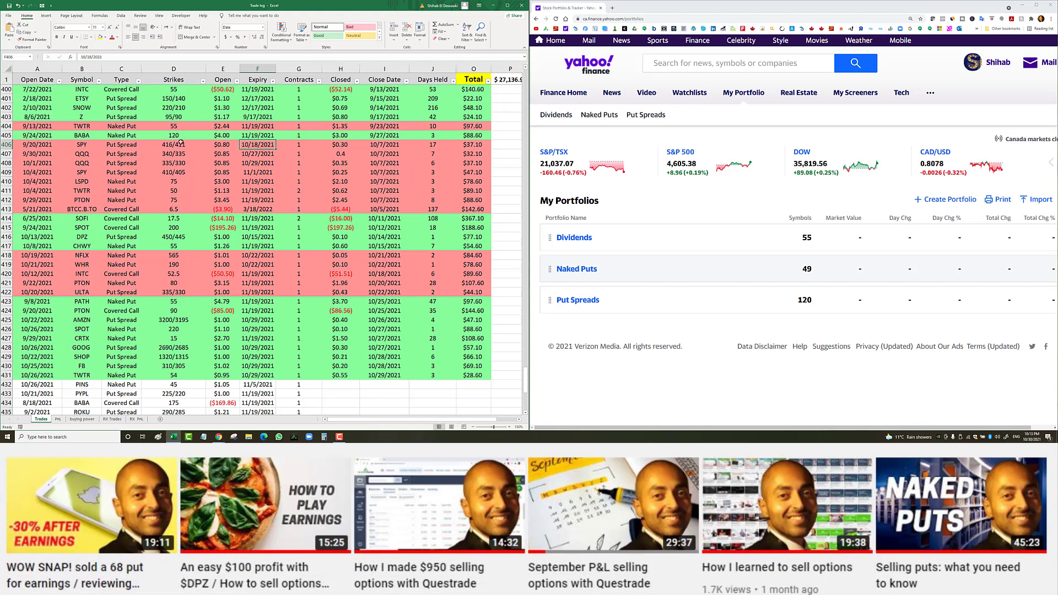
click(165, 146)
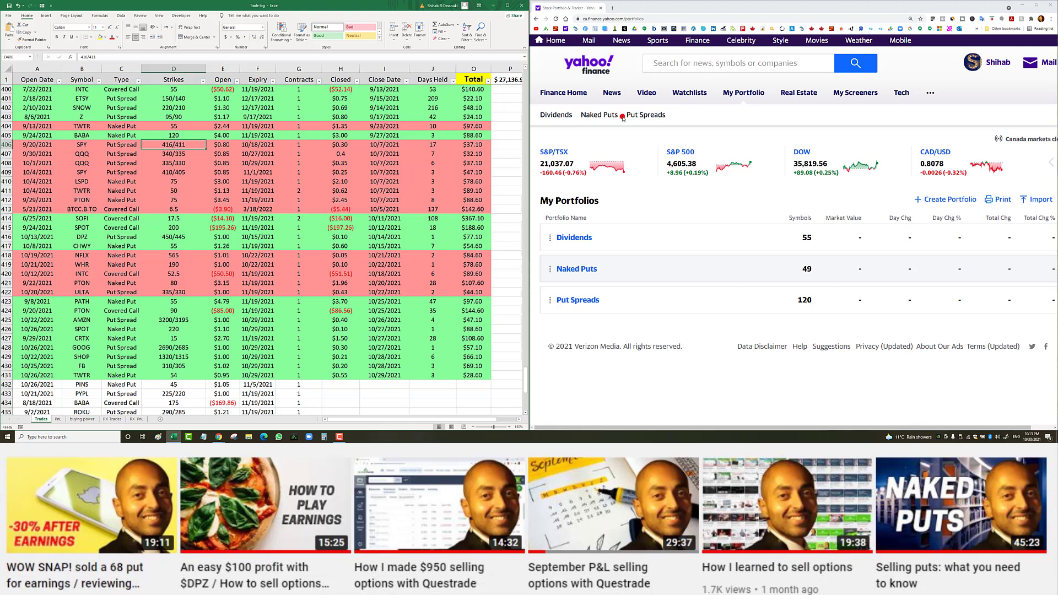
Step: Switch to Yahoo Finance, look up the SPY quote, and view its six-month price chart
click(671, 65)
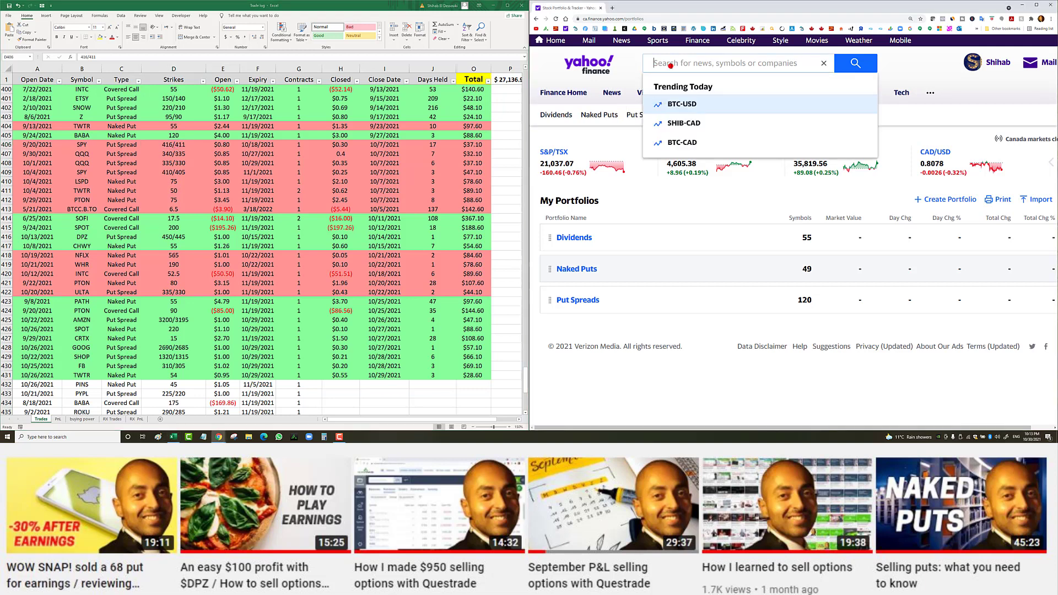
text(spy)
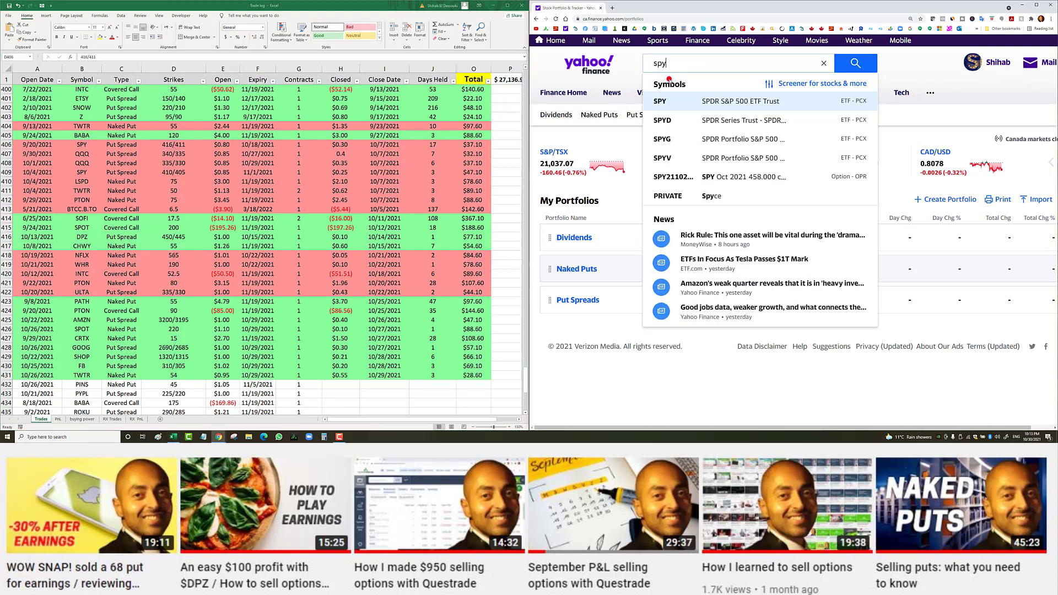
click(682, 101)
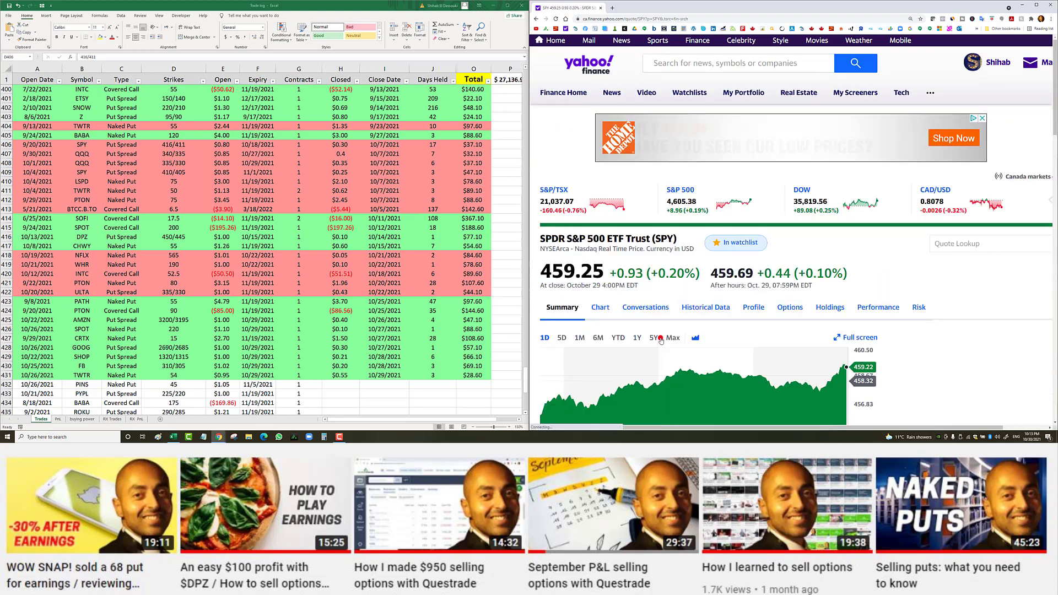
click(598, 337)
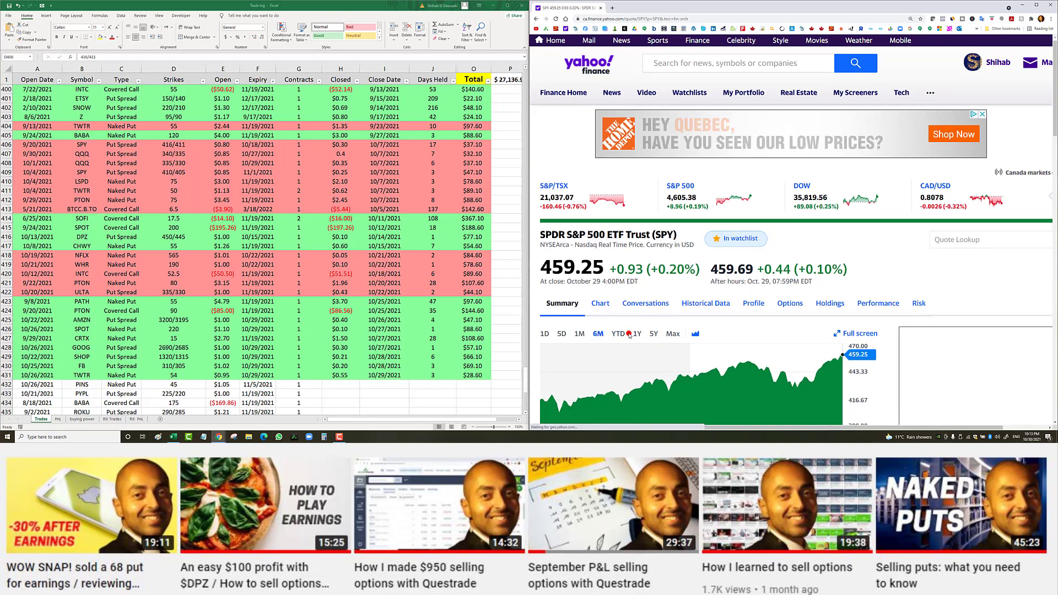
scroll(629, 335, down, 2)
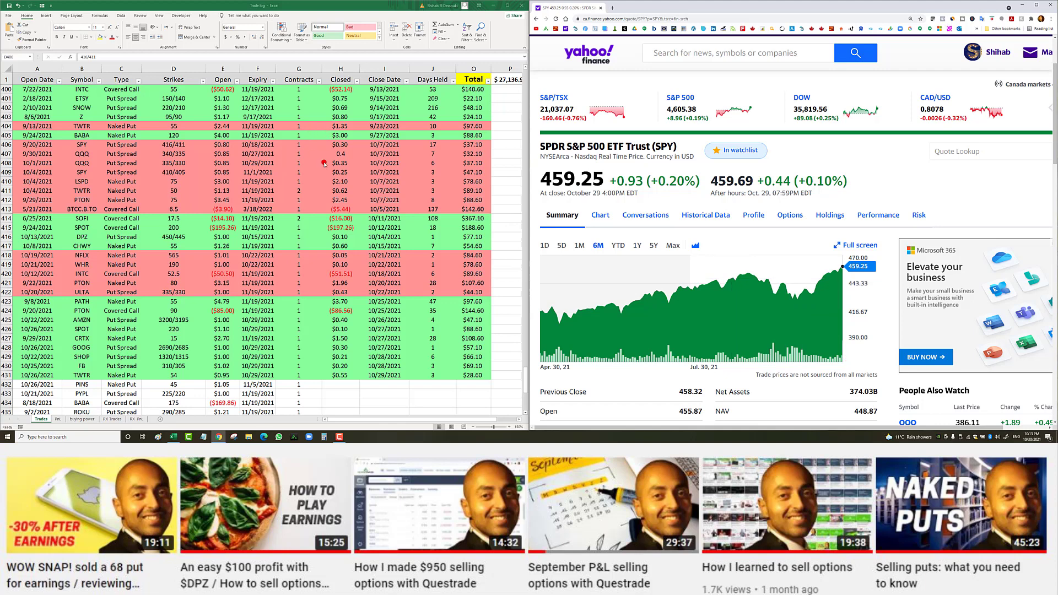
Step: Back in the Excel trade log, compare the closing price, opening price and total of the SPY put spread in row 406
click(342, 145)
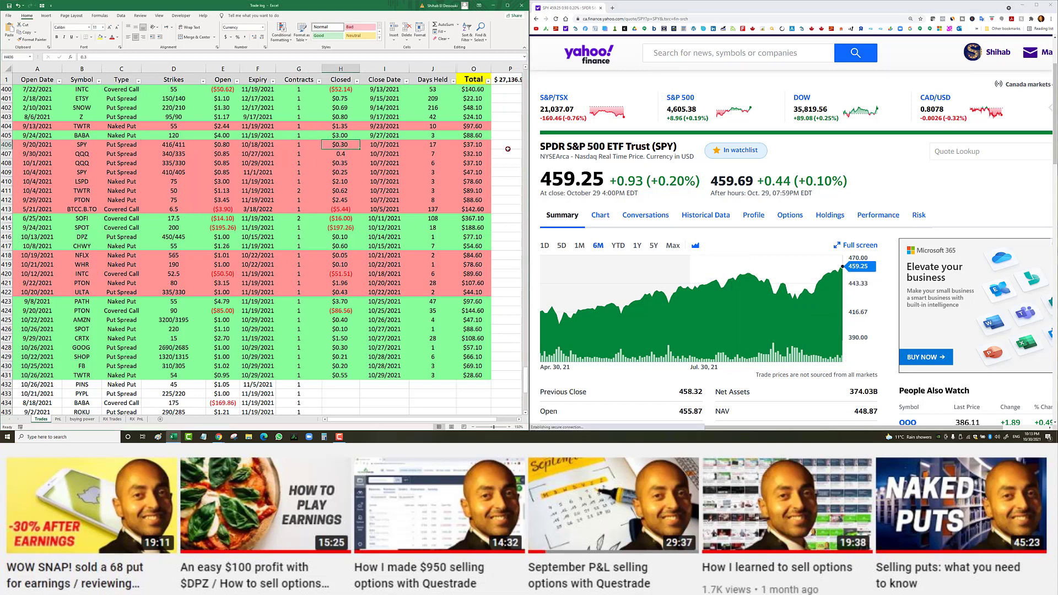
click(482, 146)
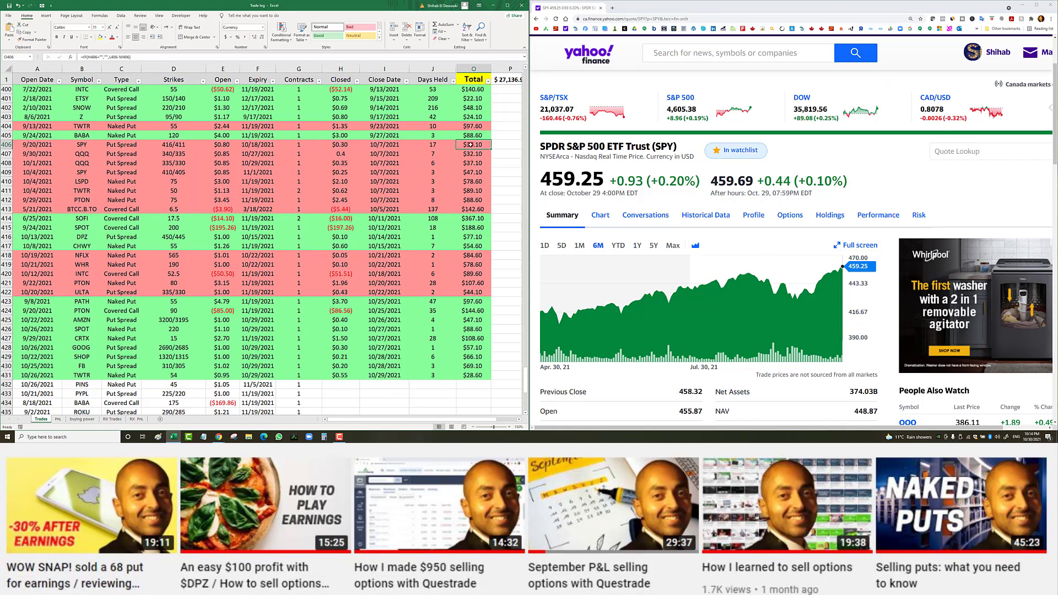
click(232, 146)
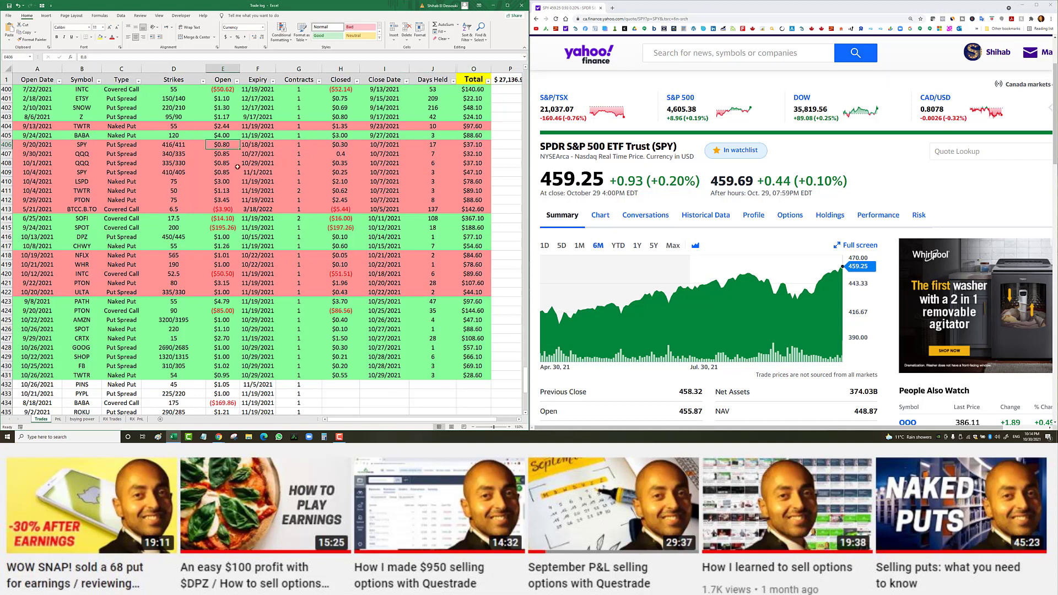
click(479, 146)
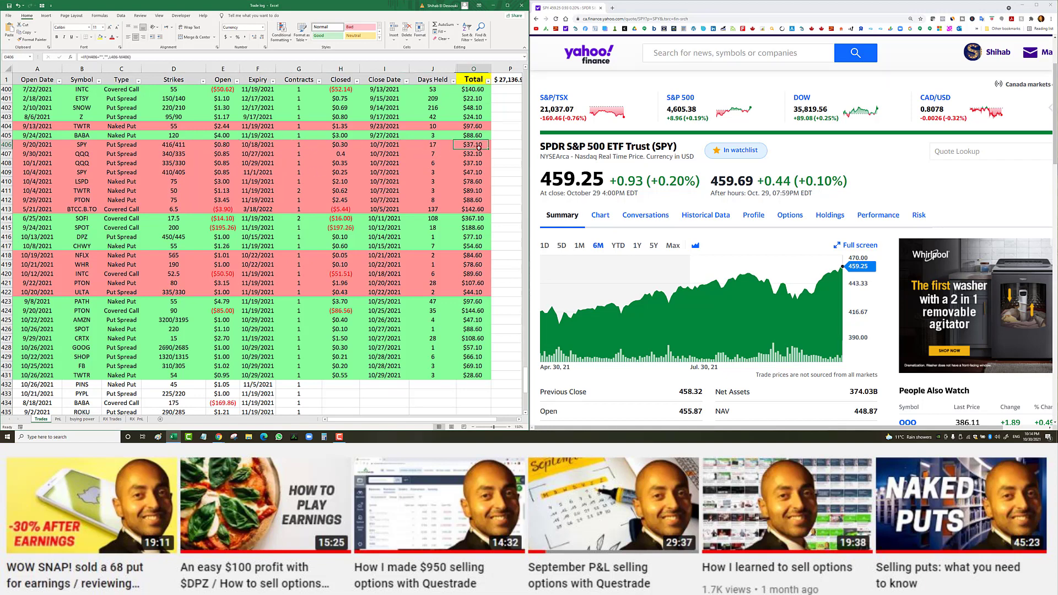
click(220, 146)
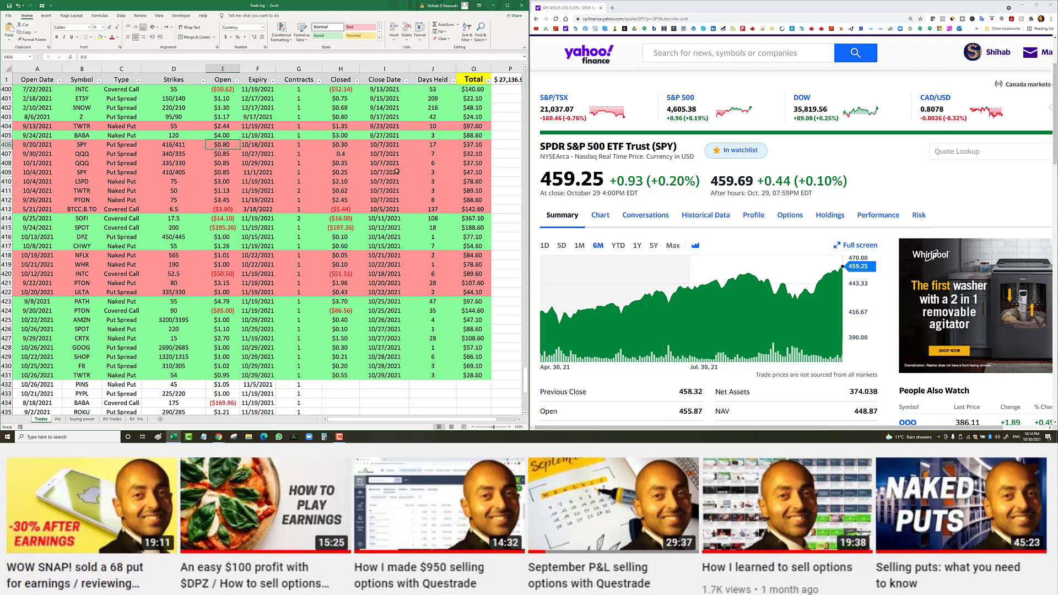
click(477, 145)
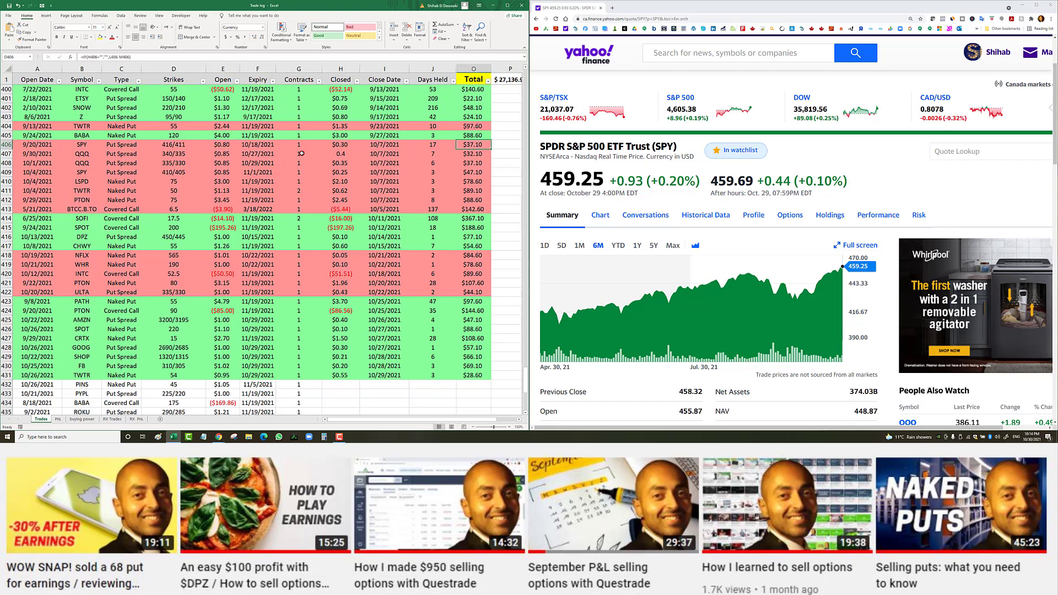
Step: Check the strikes of the QQQ put spread in row 407 and look up the QQQ quote in Yahoo Finance
click(177, 154)
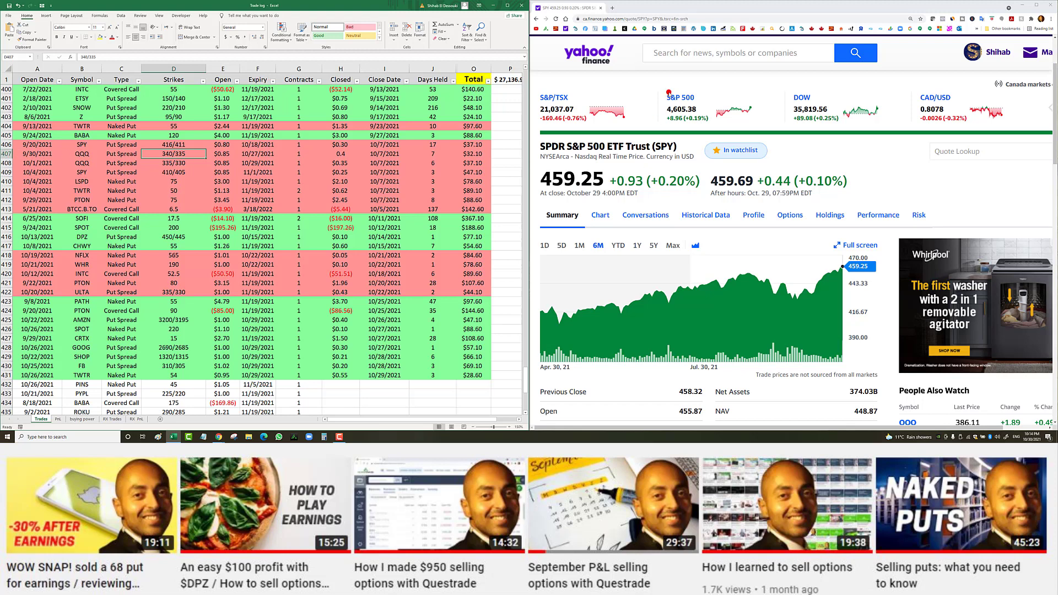
click(675, 53)
text(qqq)
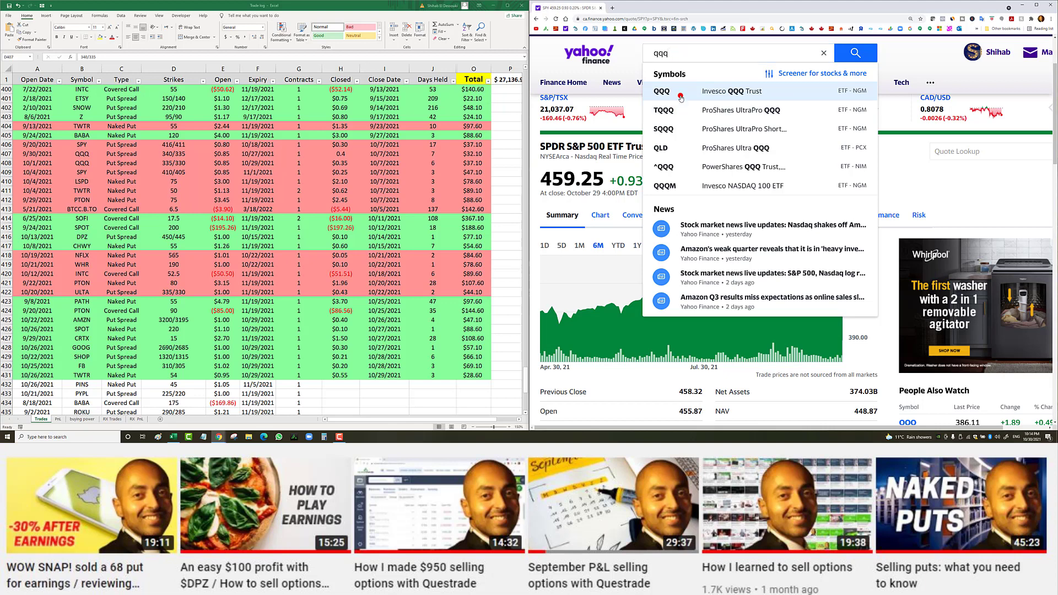
key(Return)
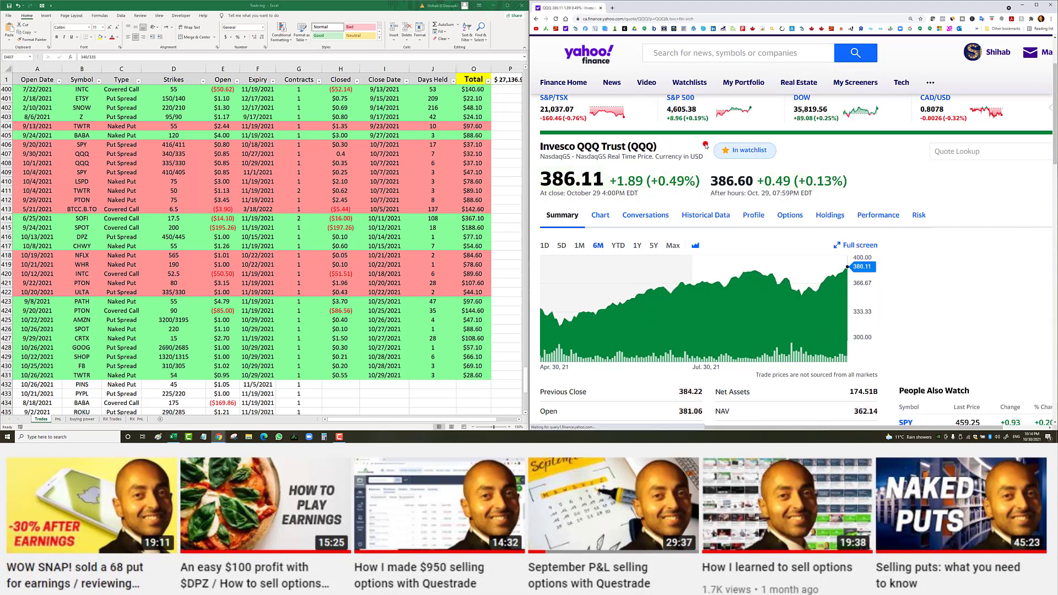